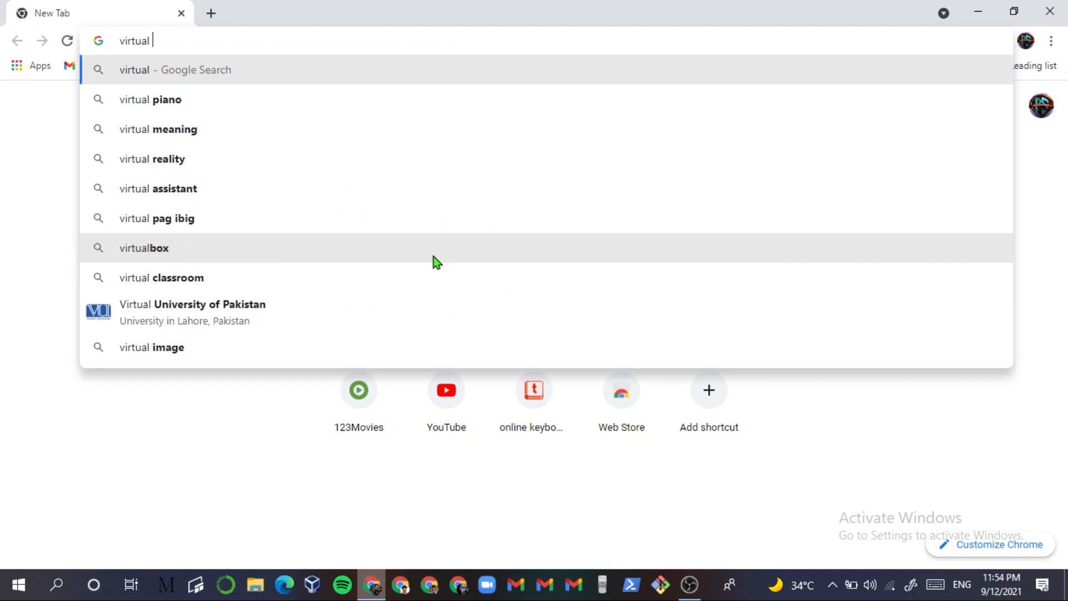
- Search 'virtualbox download' and open the official virtualbox.org Downloads page
text(box)
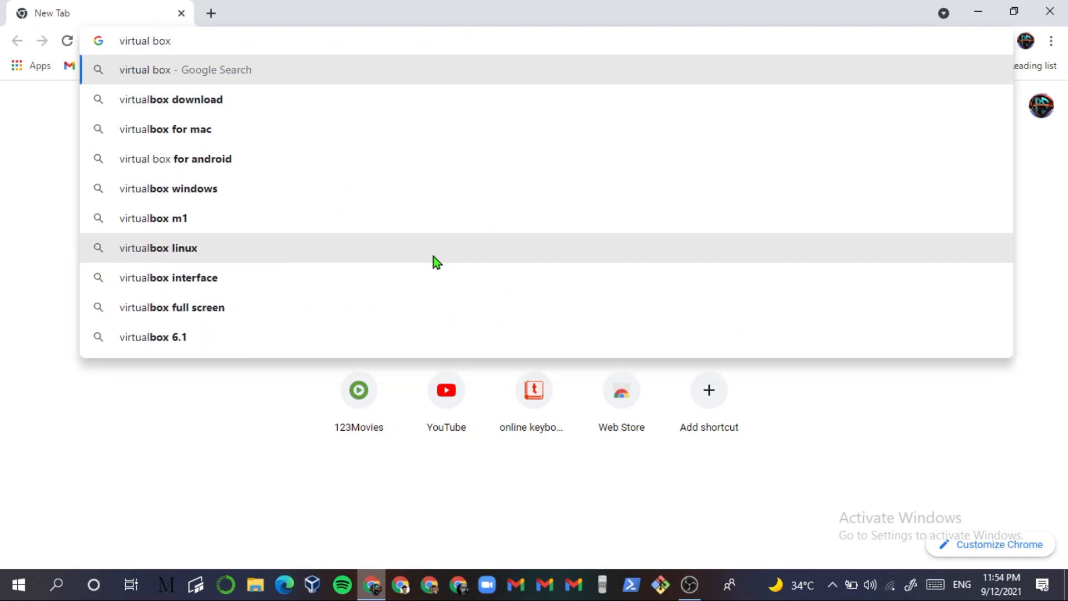
key(Down)
key(Return)
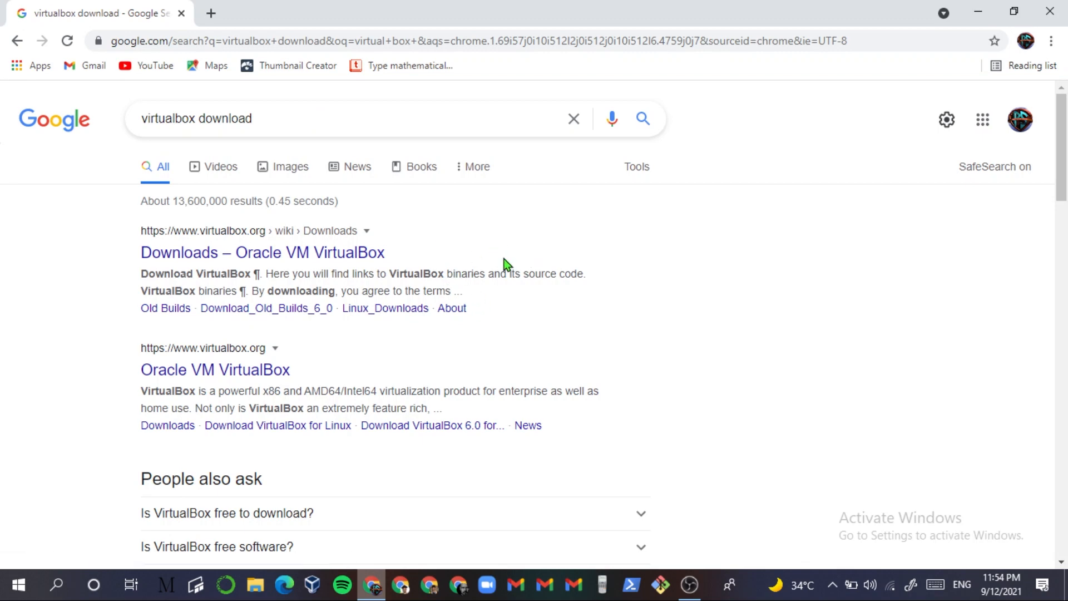
click(345, 256)
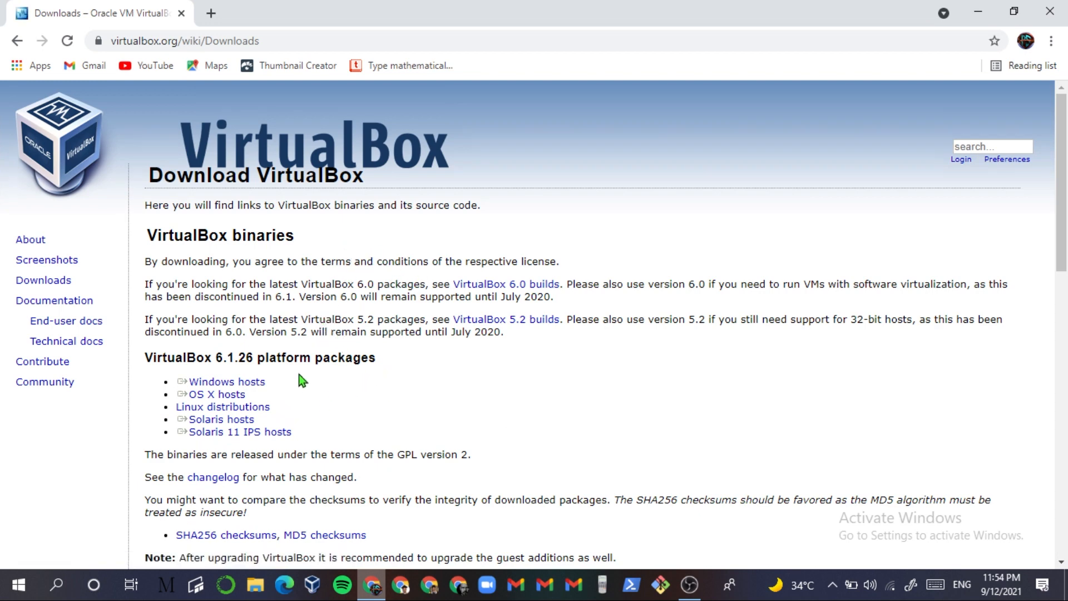
- Download the VirtualBox 6.1.26 installer for Windows hosts
scroll(299, 375, down, 1)
triple_click(271, 301)
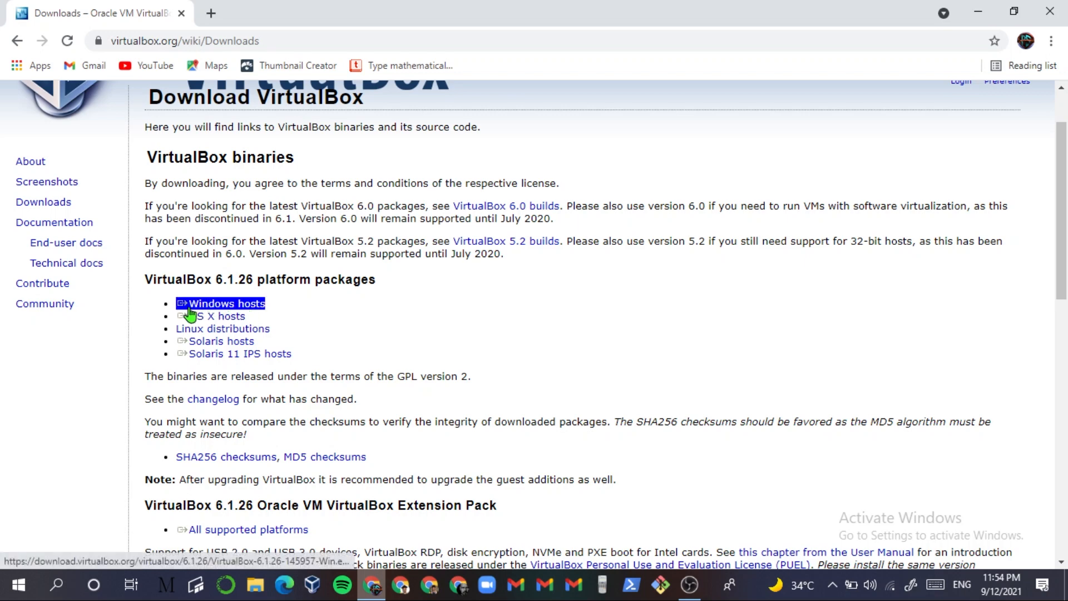
click(262, 305)
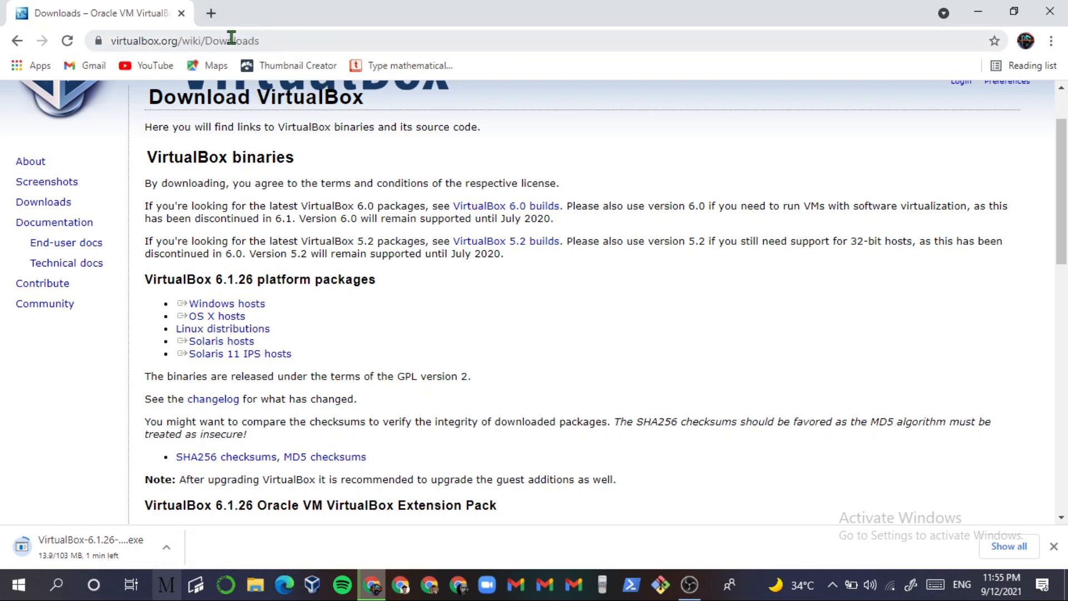
click(211, 15)
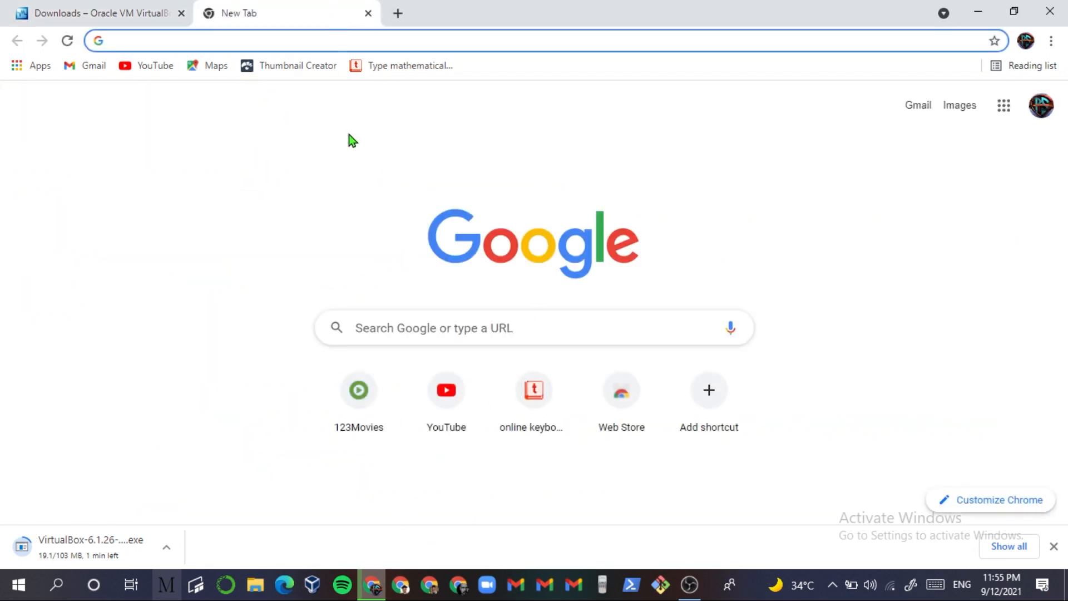
- In a new tab, search Google for 'kali linux download on virtualbox'
text(kali)
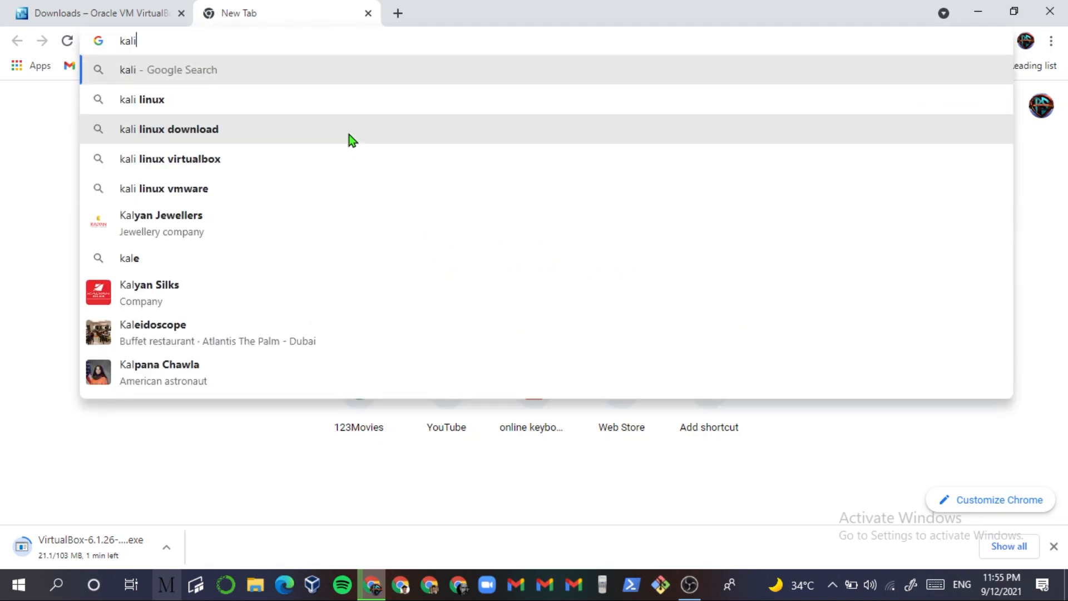
text( linux)
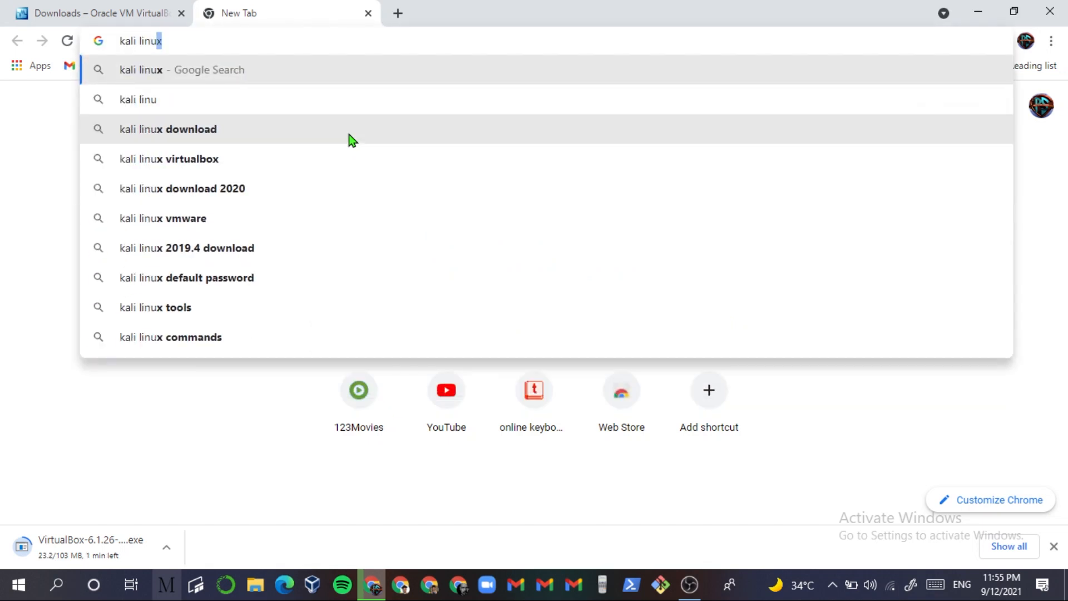
click(349, 134)
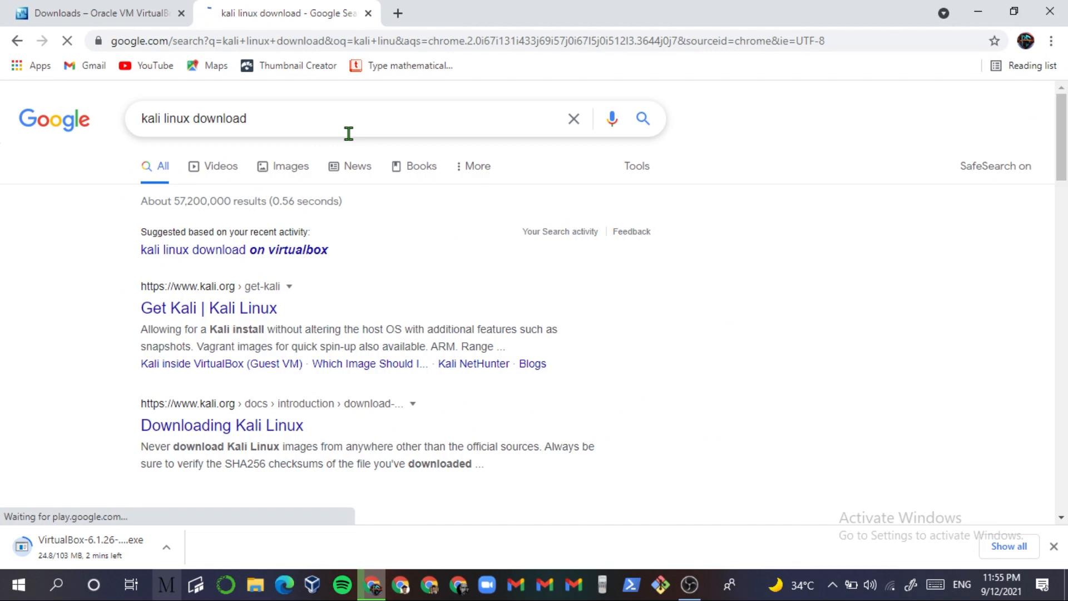
click(312, 253)
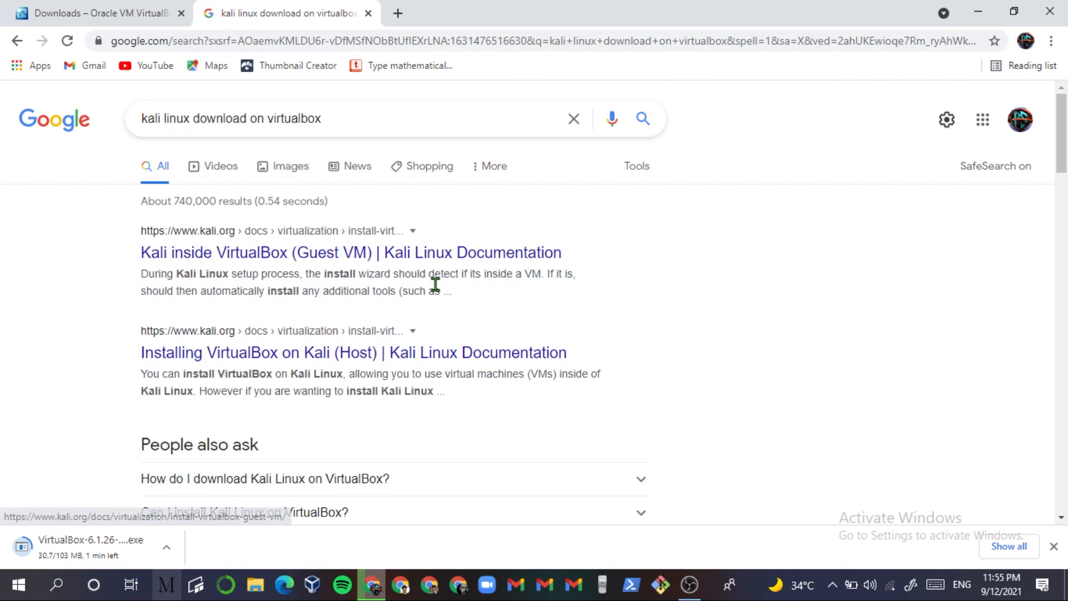
- Preview the Kali inside VirtualBox guide, then go back and browse the search results
click(210, 258)
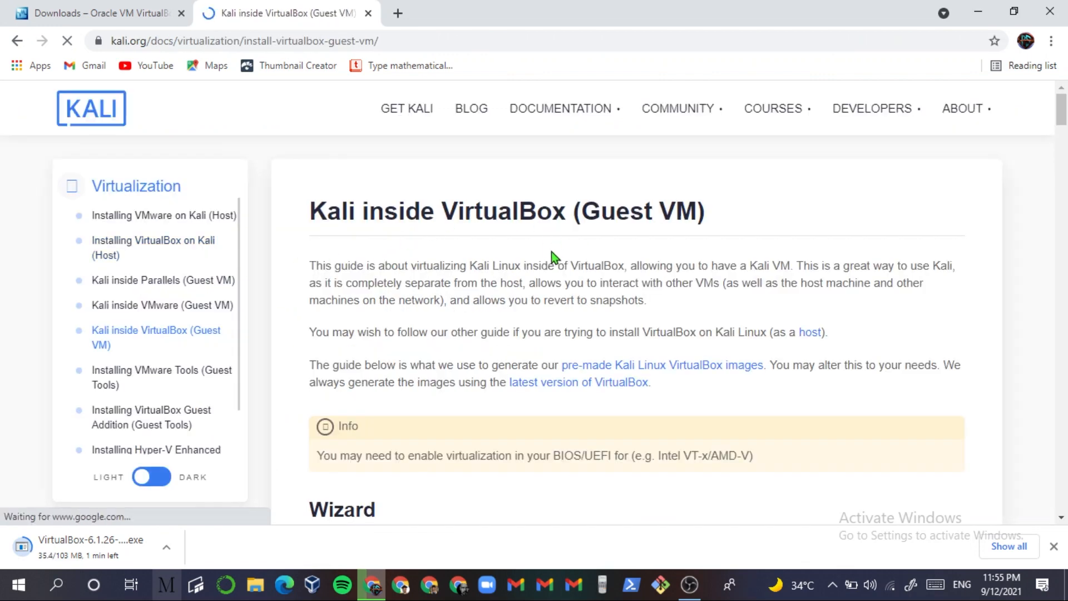
scroll(640, 278, down, 20)
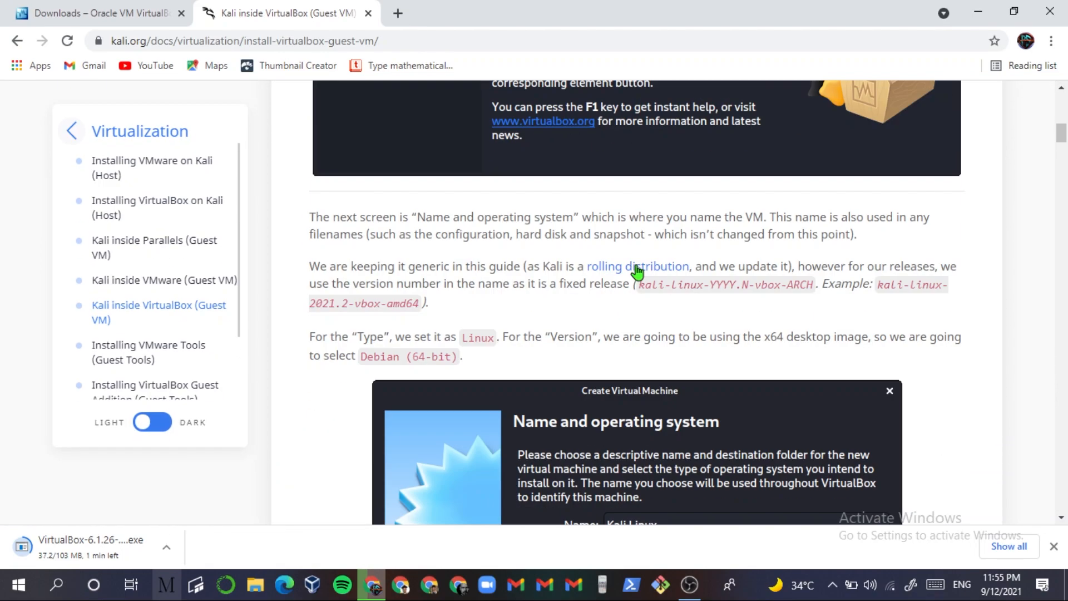
scroll(640, 257, down, 15)
scroll(640, 256, up, 20)
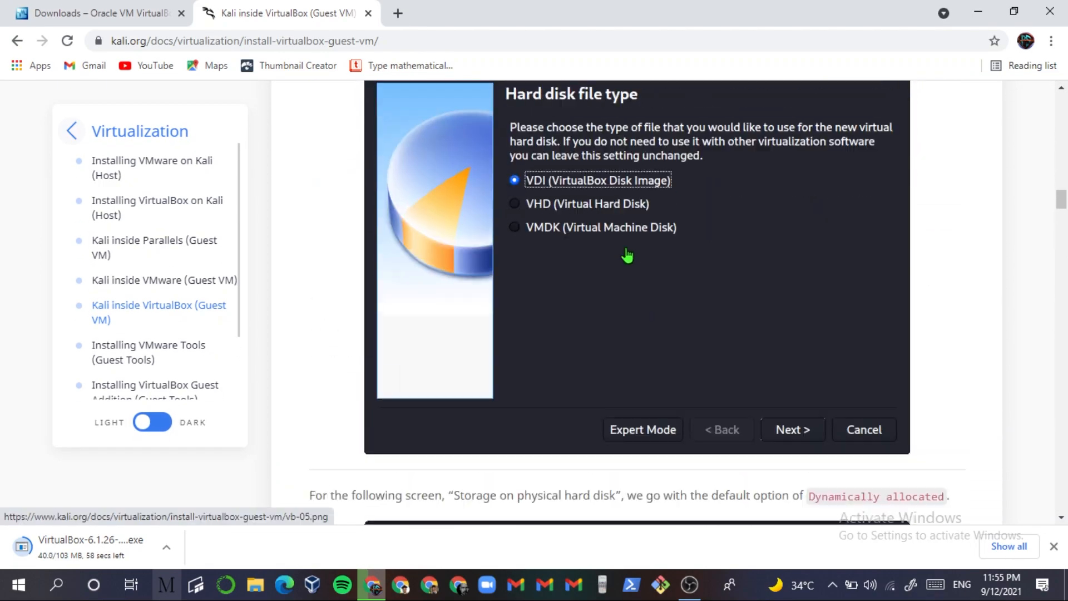
scroll(634, 267, up, 15)
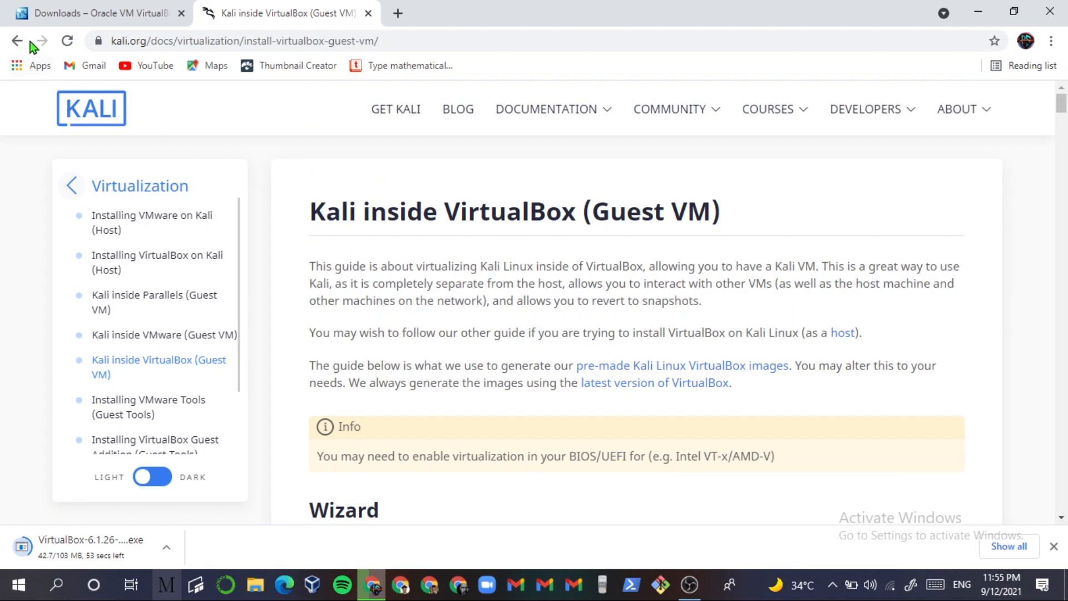
click(21, 40)
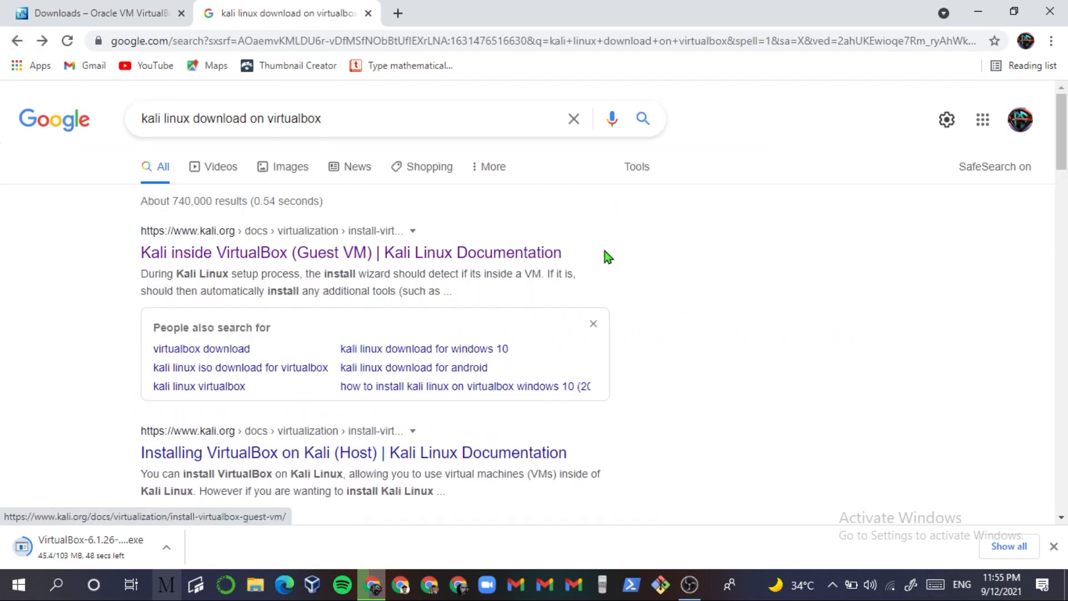
scroll(639, 345, down, 7)
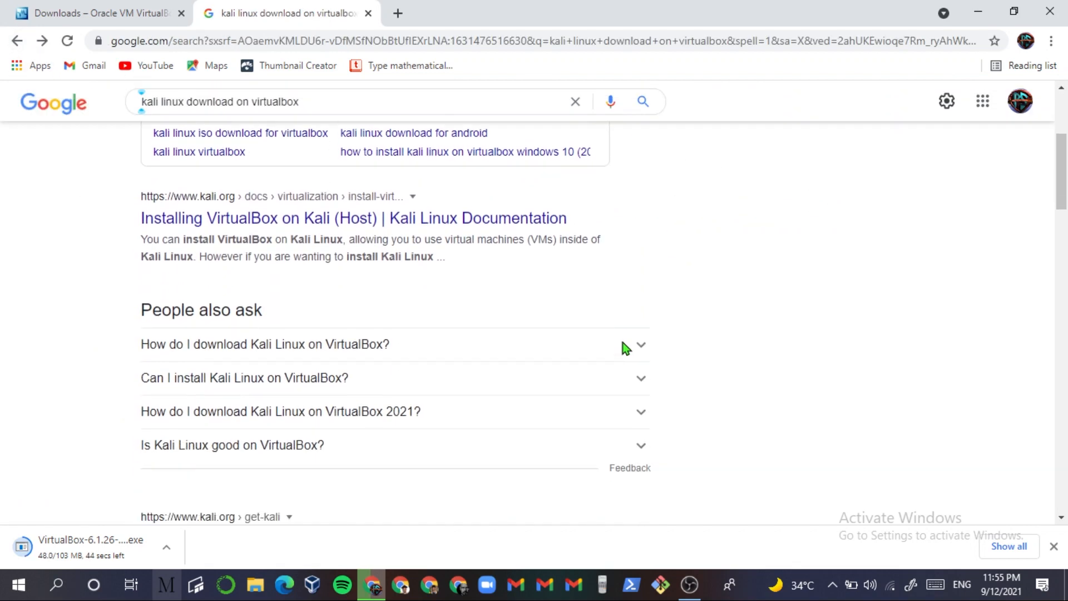
scroll(417, 343, down, 1)
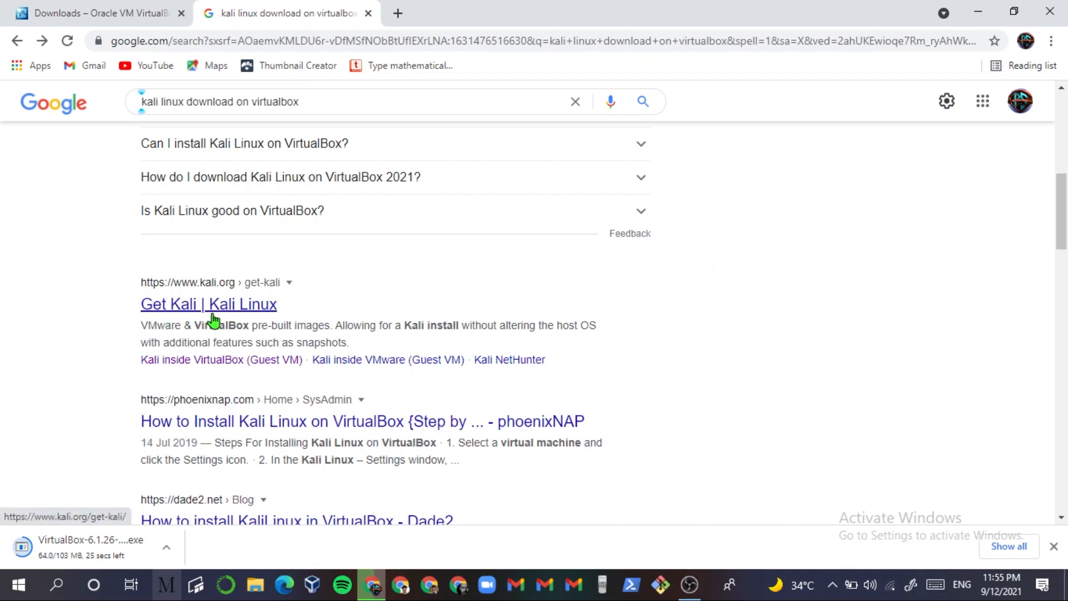
- Open the Get Kali page in dark mode and show its Virtual Machines downloads
click(245, 316)
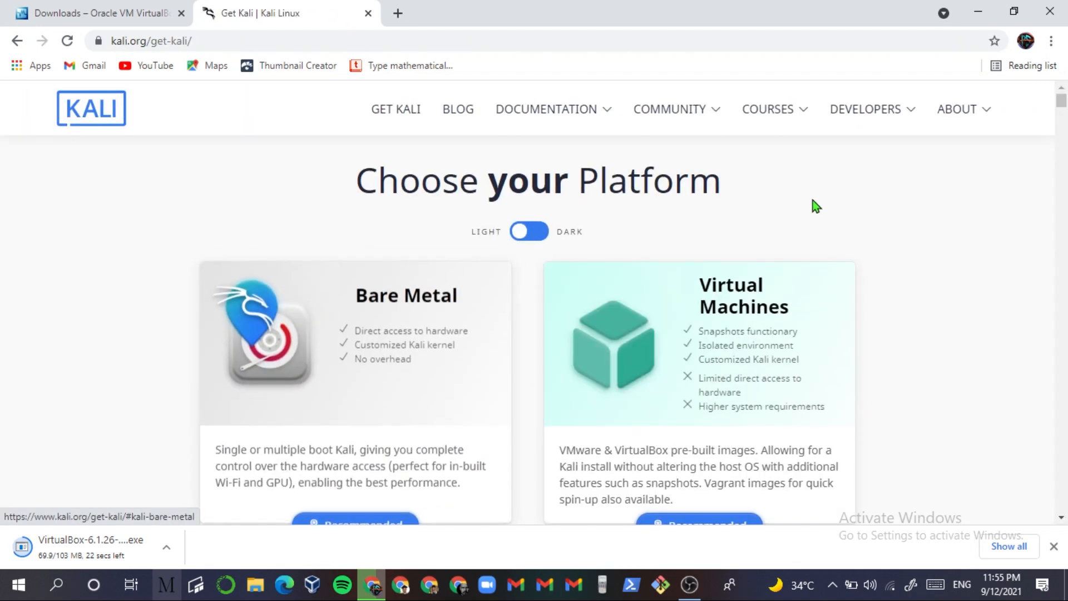
click(526, 233)
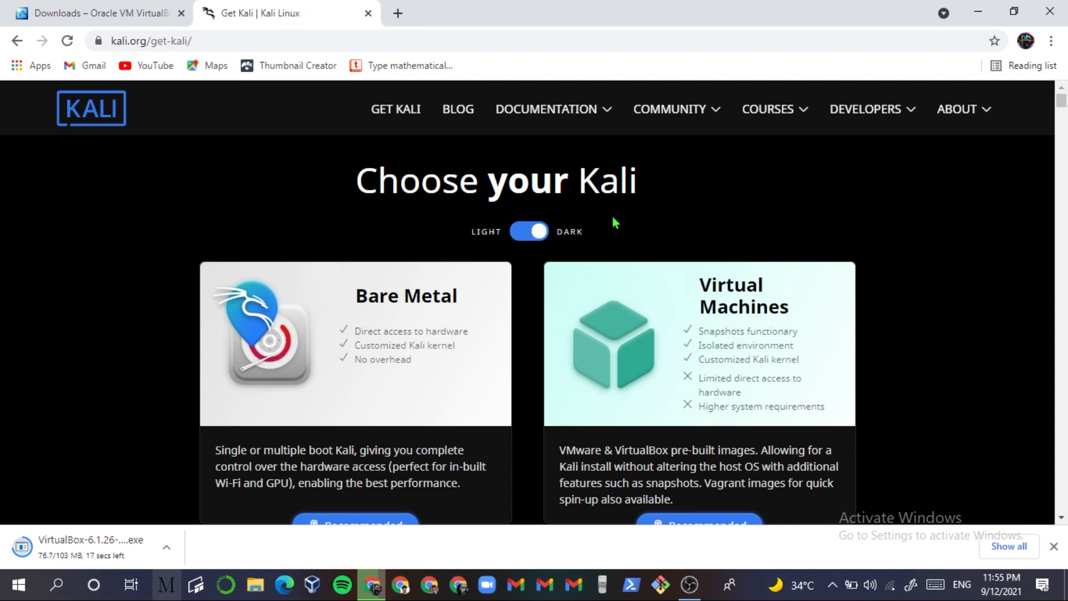
scroll(932, 212, down, 1)
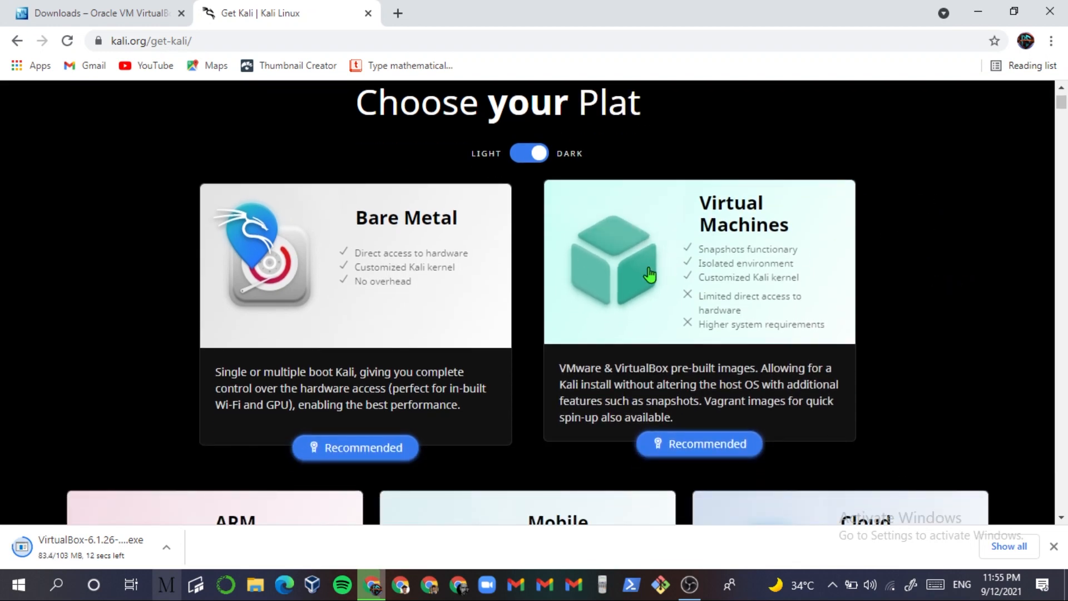
click(679, 380)
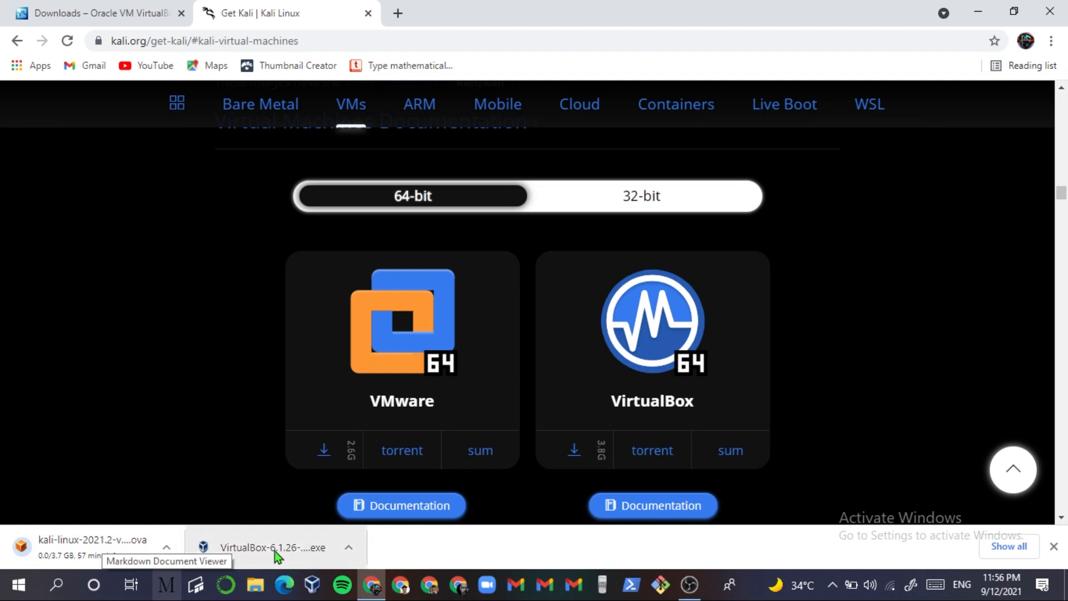
- Cancel the Kali .ova download and launch the finished VirtualBox installer
click(167, 544)
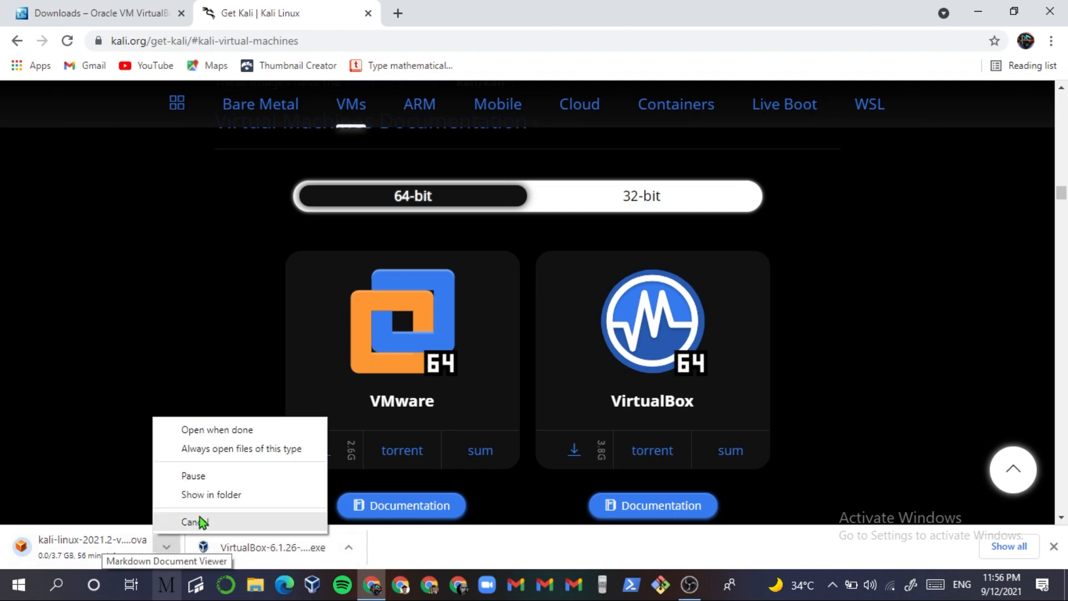
click(225, 522)
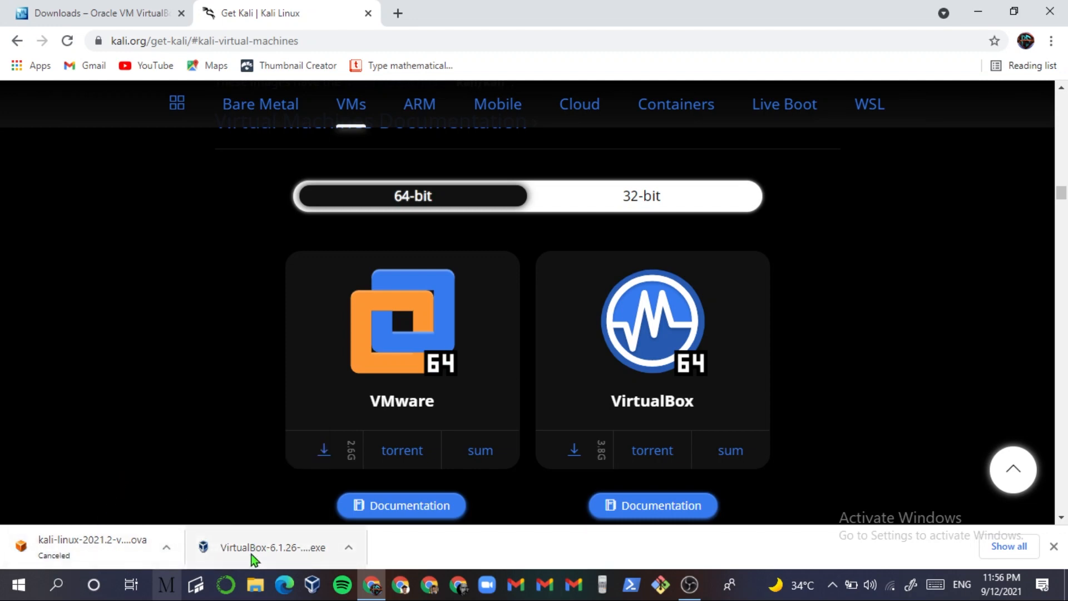
click(302, 546)
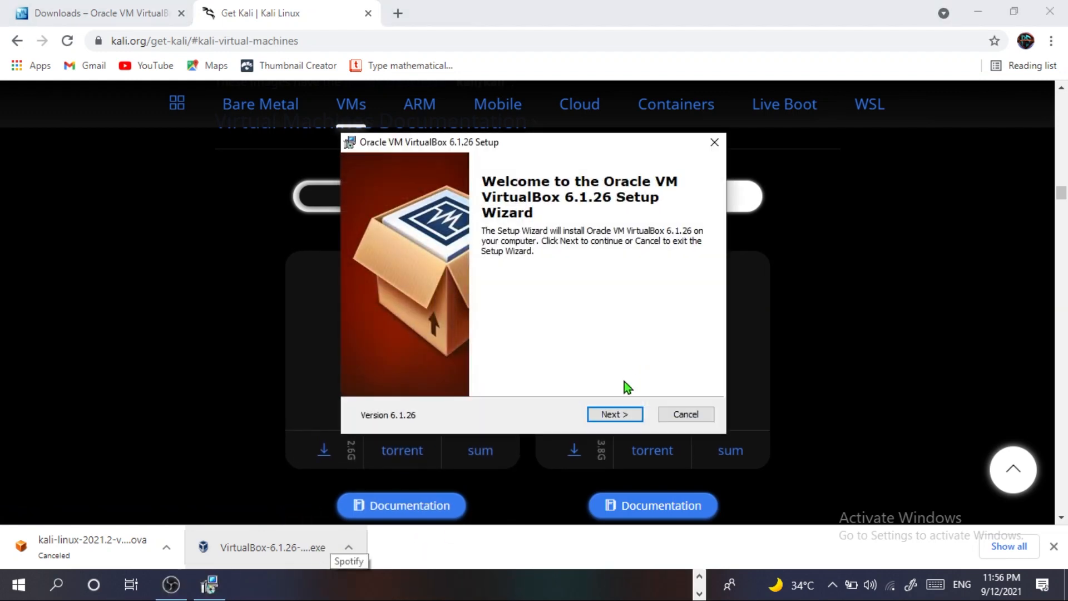
- Install VirtualBox 6.1.26 with default features and shortcuts, accepting the network interfaces warning
click(619, 417)
click(619, 418)
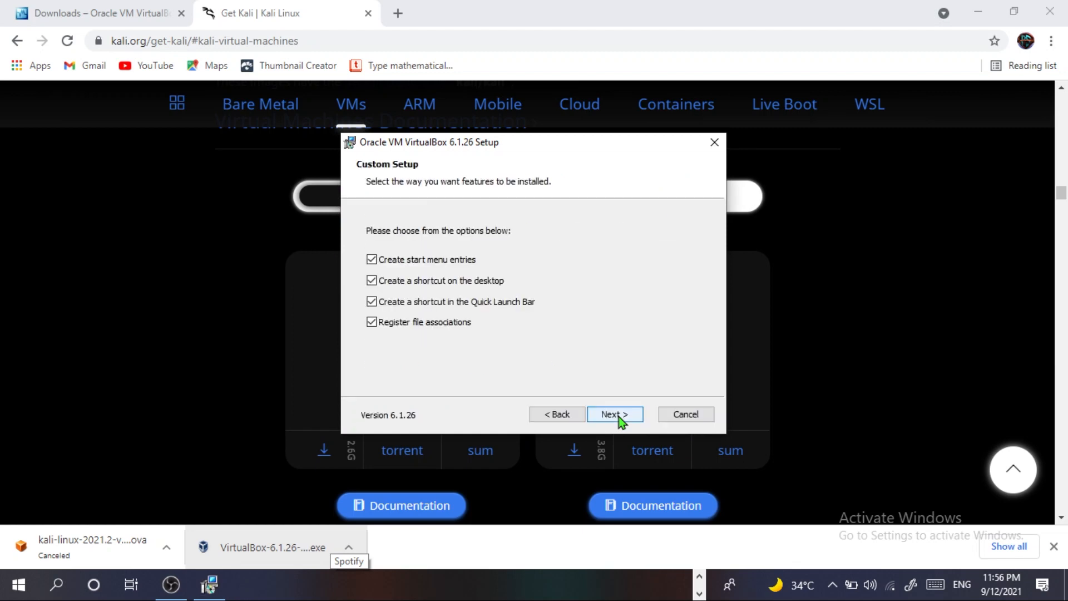
click(619, 416)
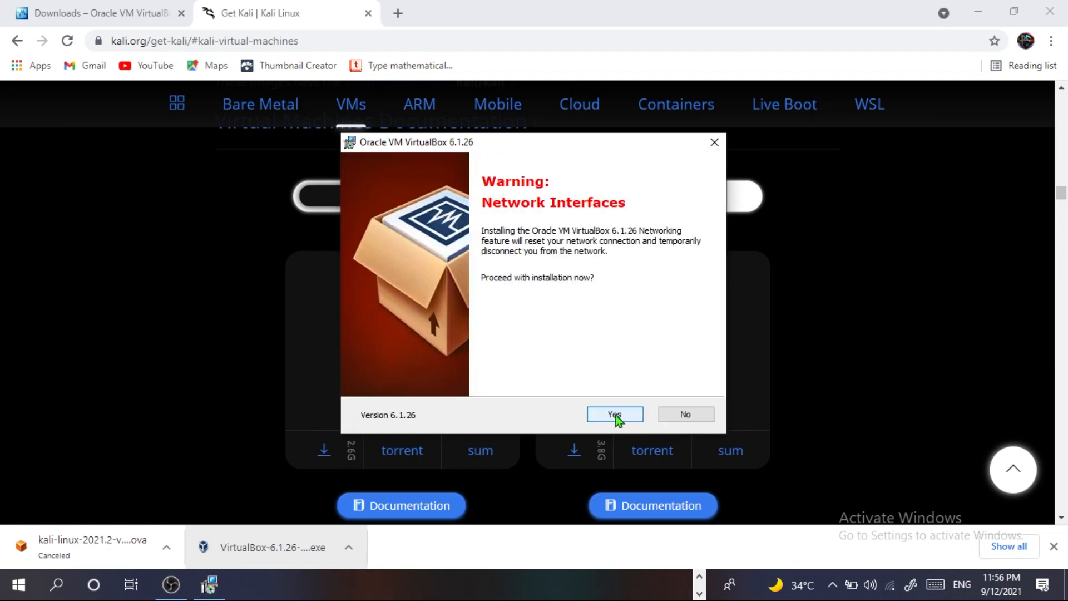
click(616, 416)
click(615, 415)
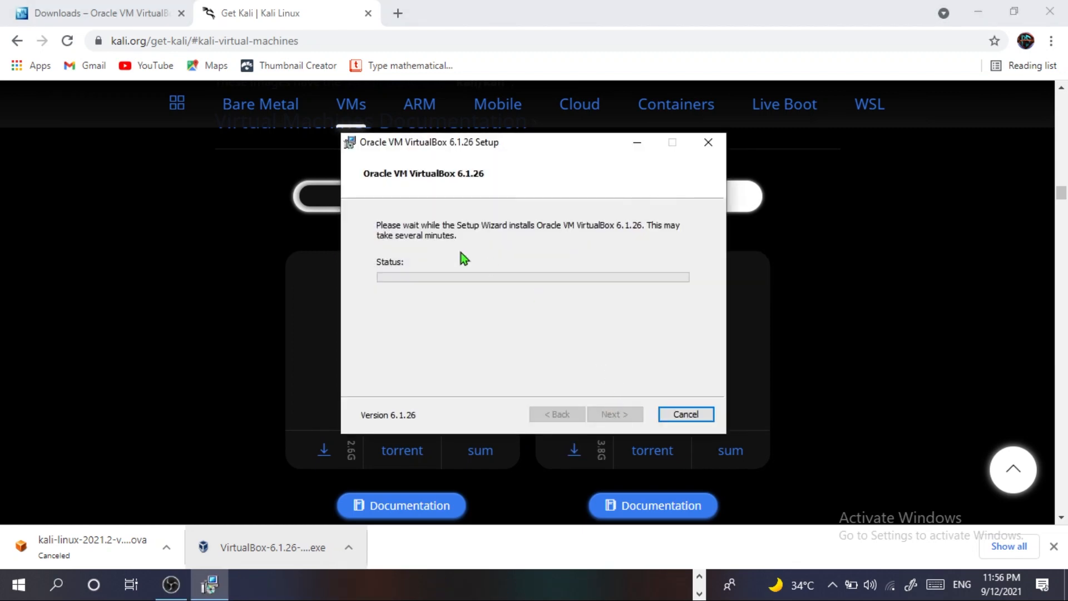
click(636, 143)
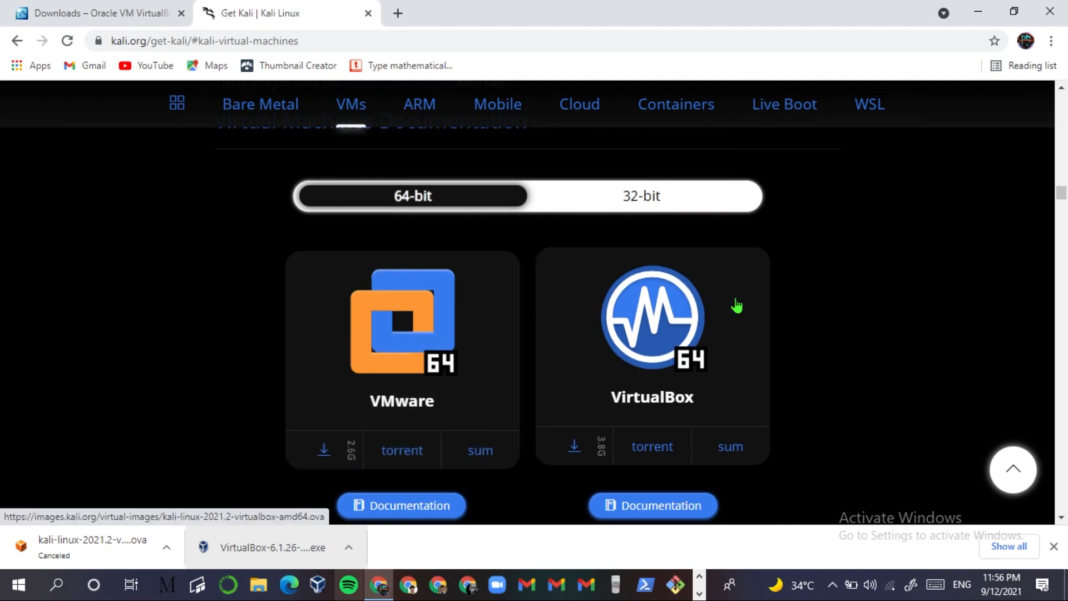
- Start downloading the 64-bit Kali VirtualBox image while the installer keeps running
scroll(751, 345, down, 1)
click(573, 384)
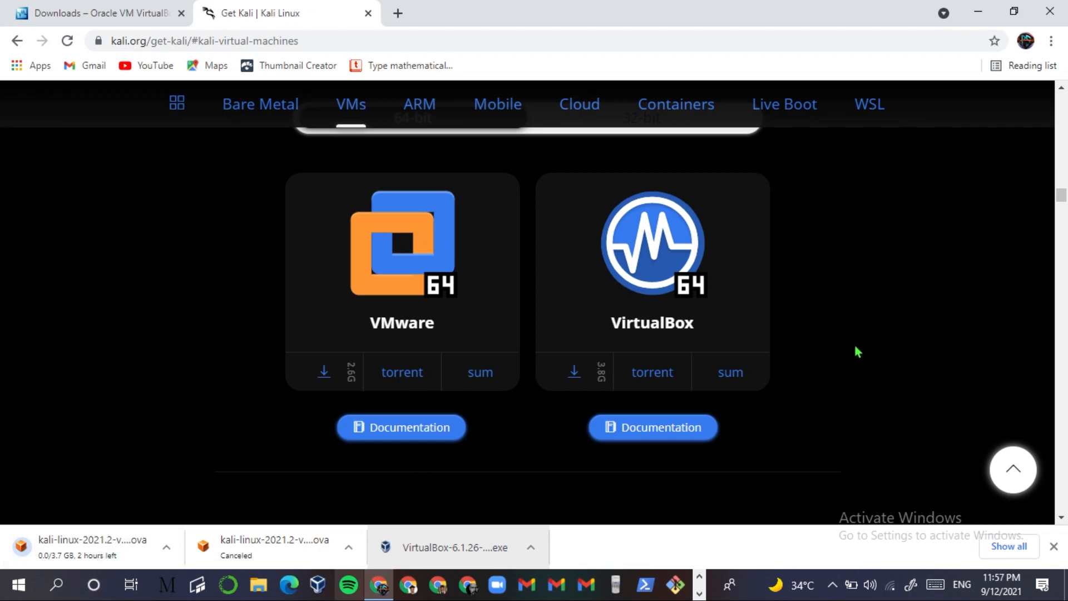
click(699, 593)
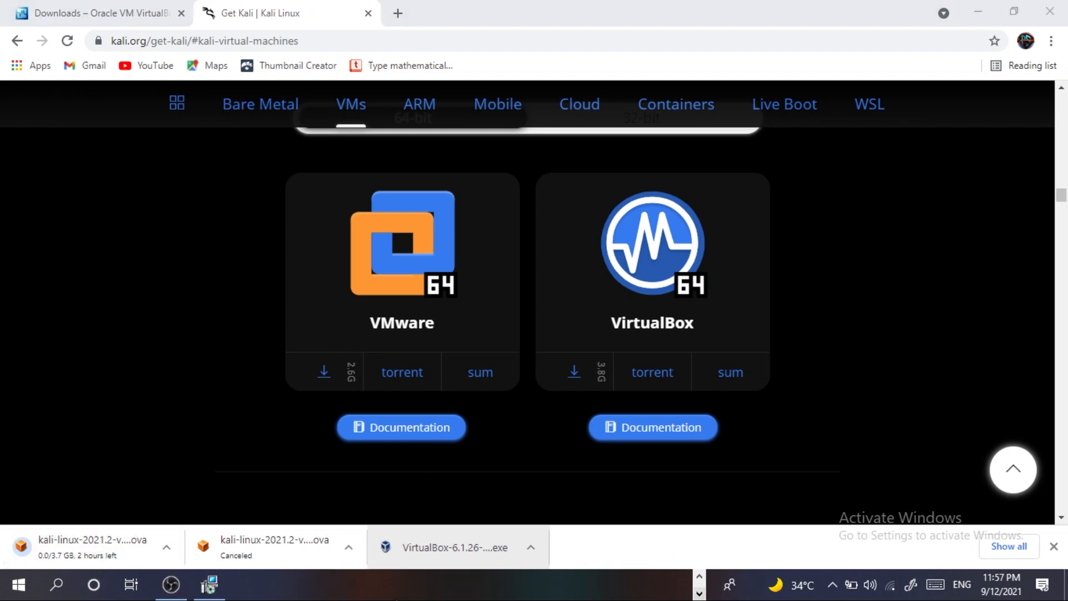
click(210, 588)
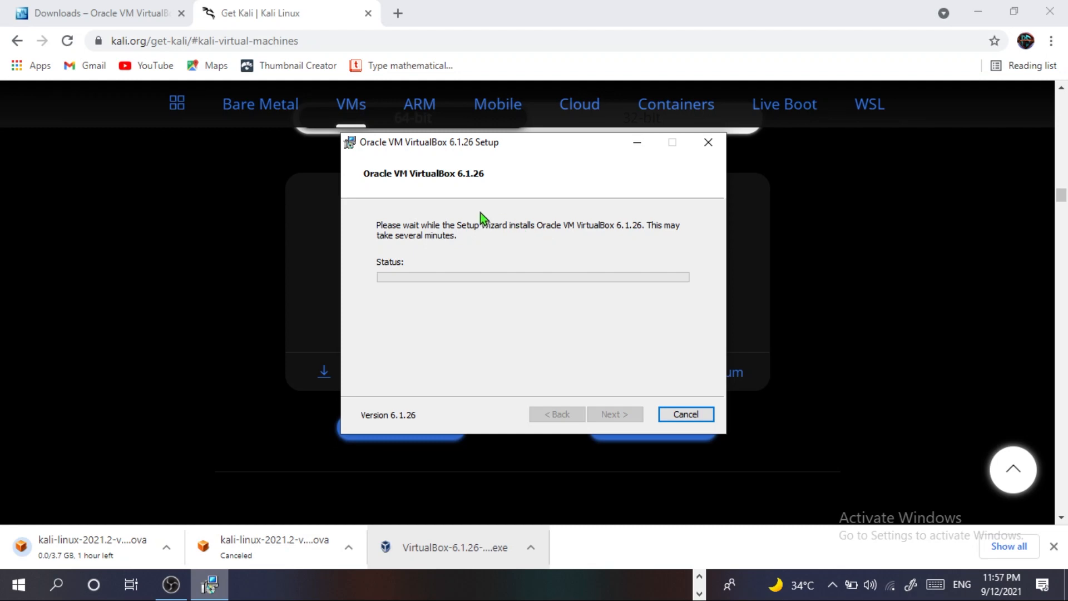
click(637, 143)
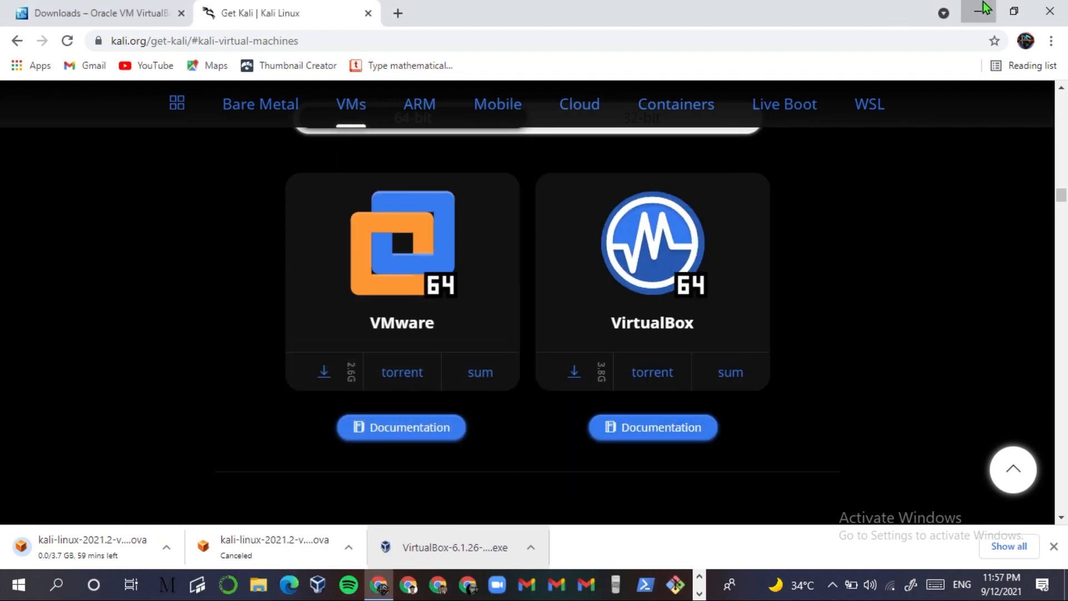
click(982, 4)
- Refresh the desktop and check the Kali download folder and VirtualBox Manager shortcut
right_click(504, 132)
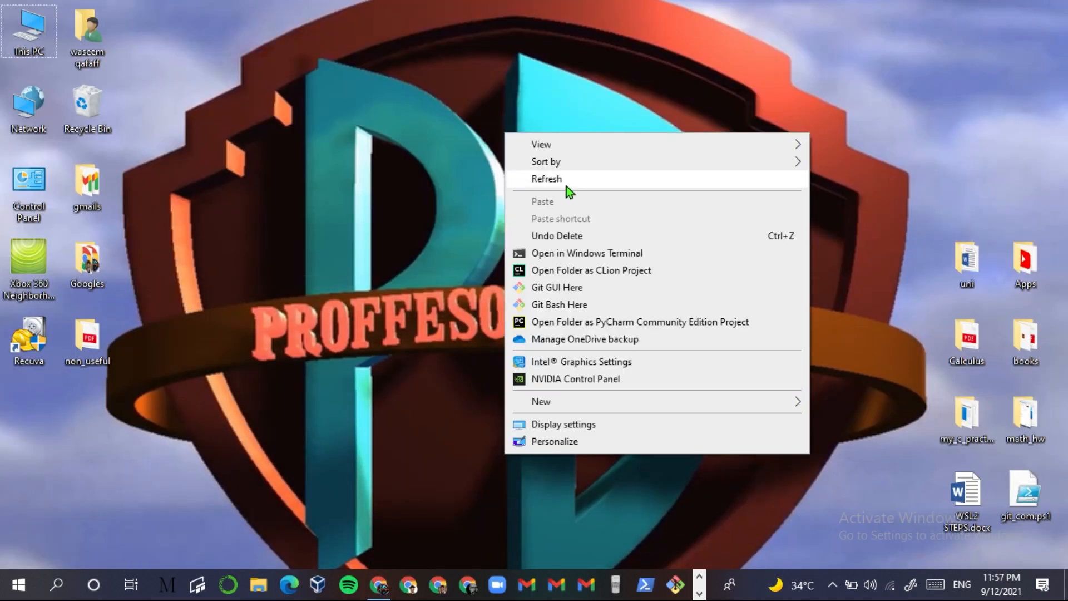
click(566, 186)
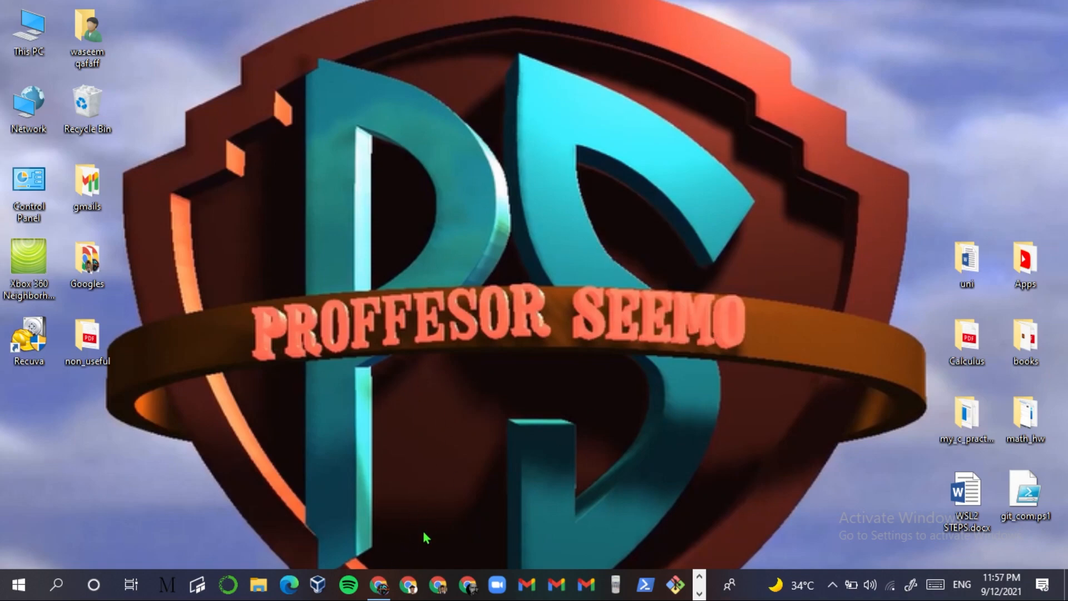
click(379, 584)
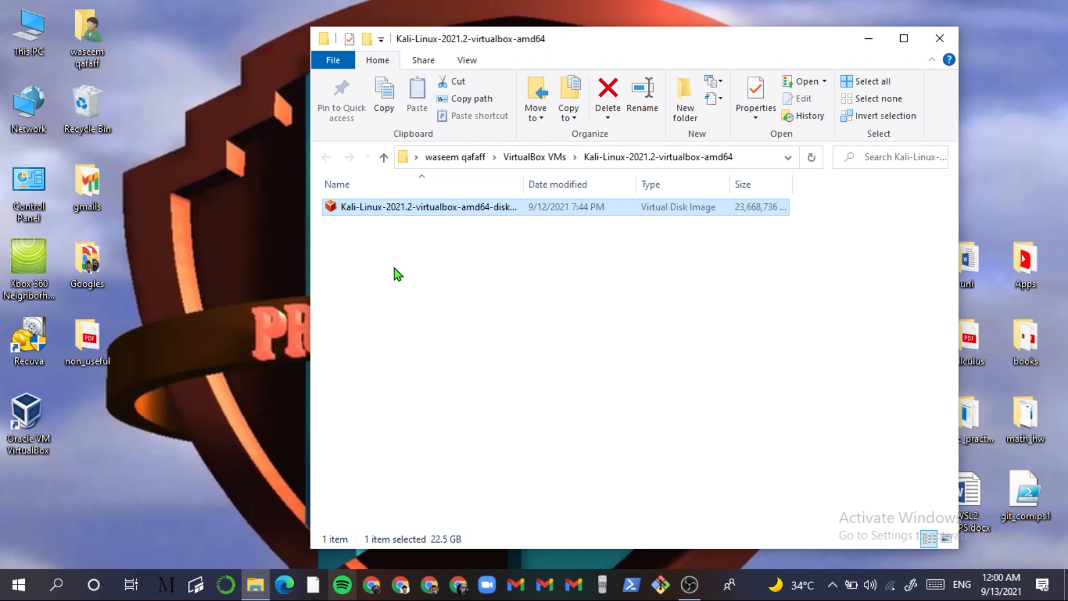
click(394, 268)
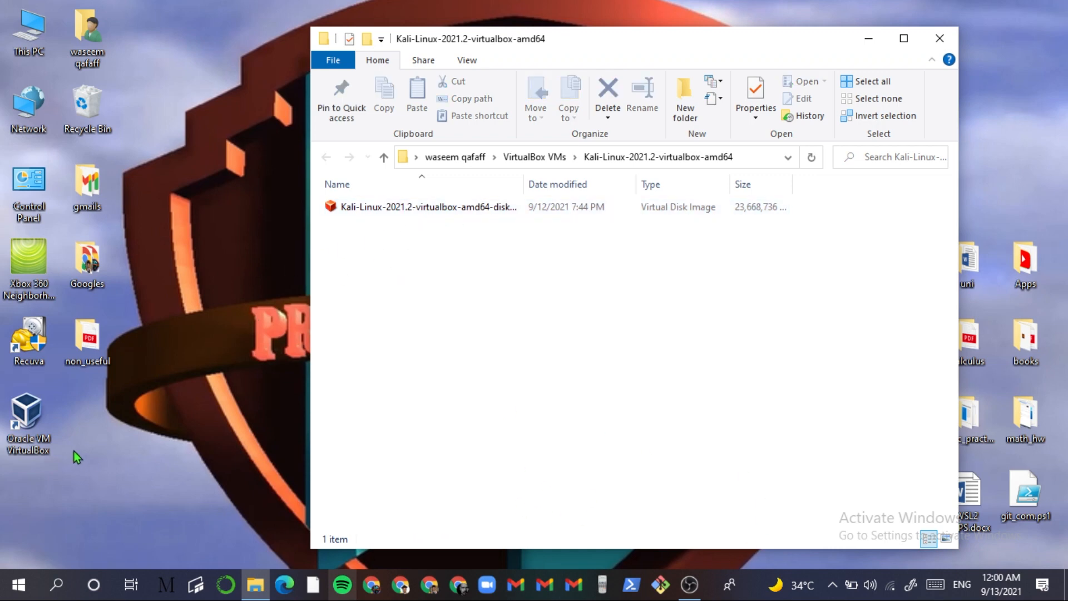
click(36, 412)
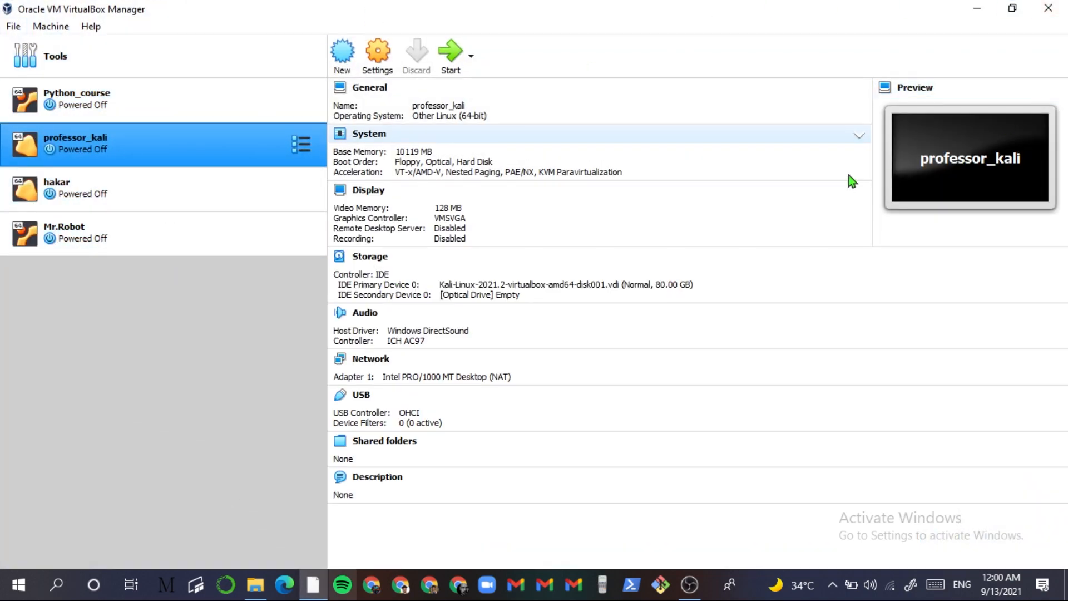
click(971, 4)
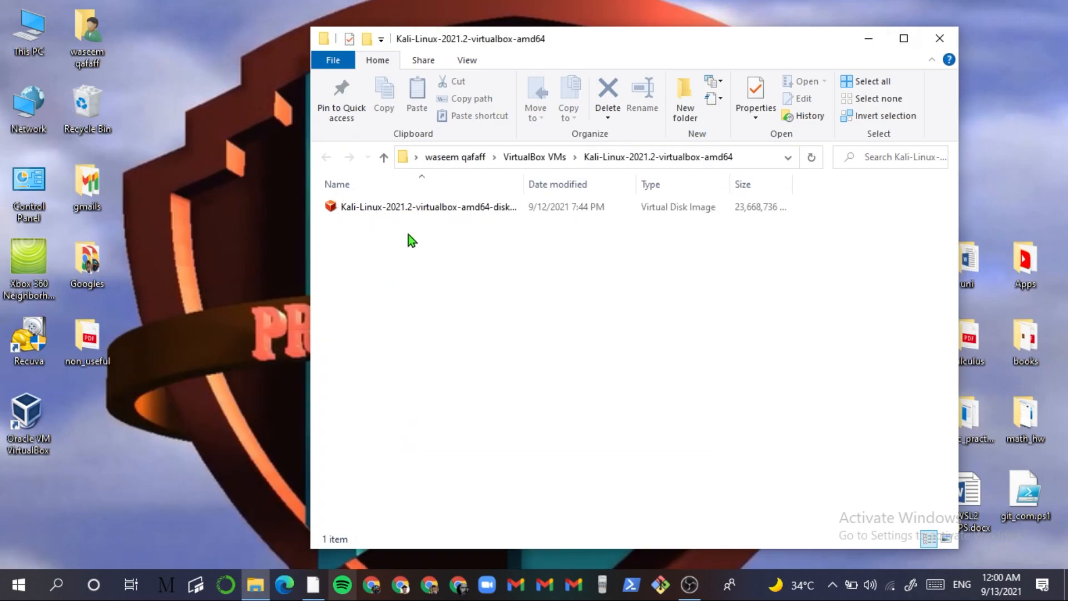
- Open the Kali .vdi file with VirtualBox Manager without making it the default app
double_click(427, 207)
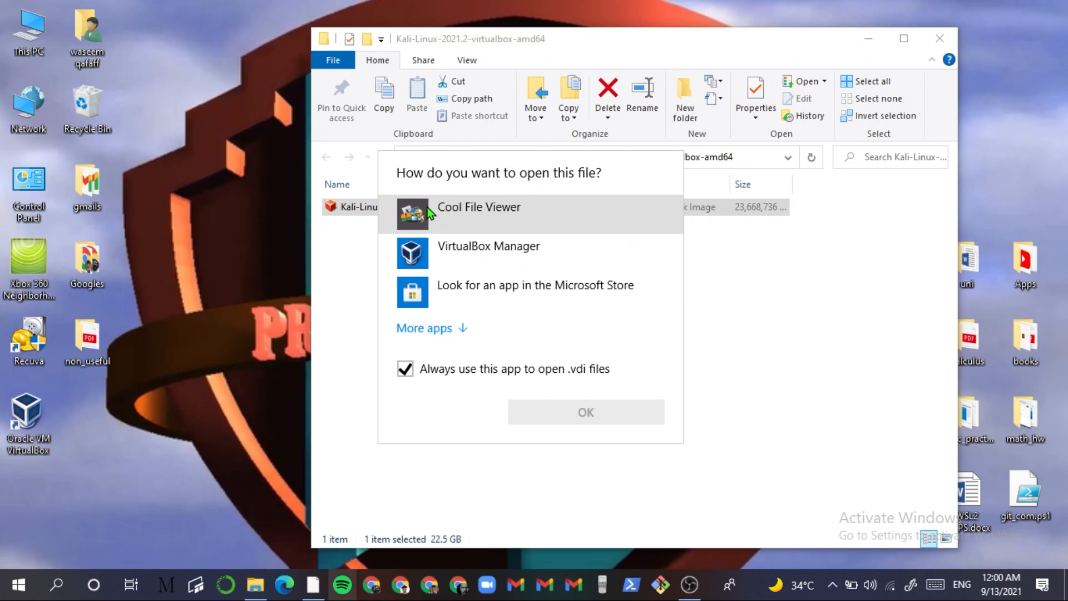
click(406, 369)
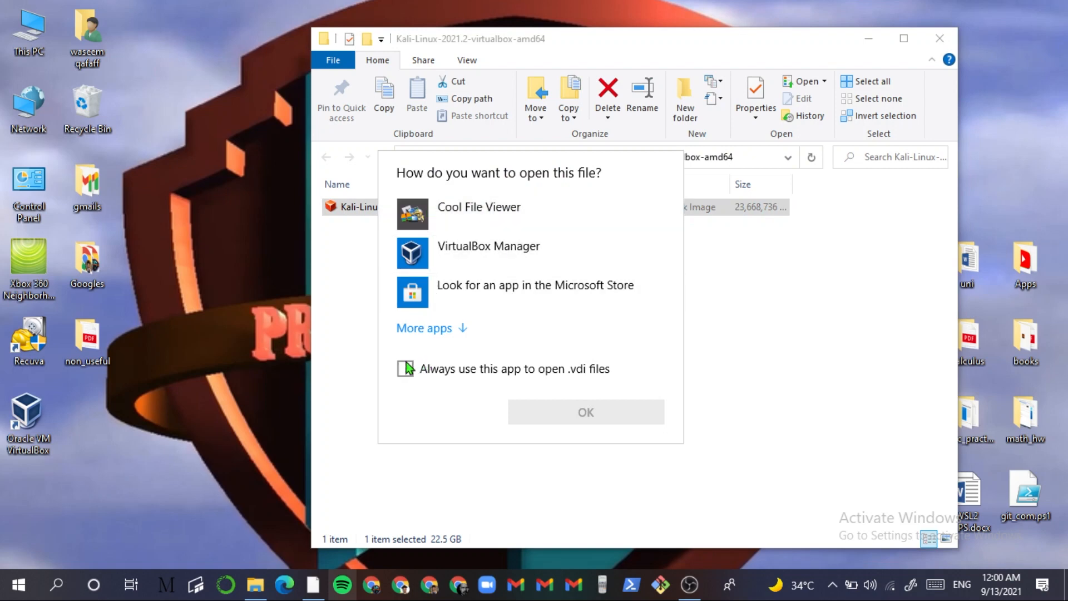
click(469, 251)
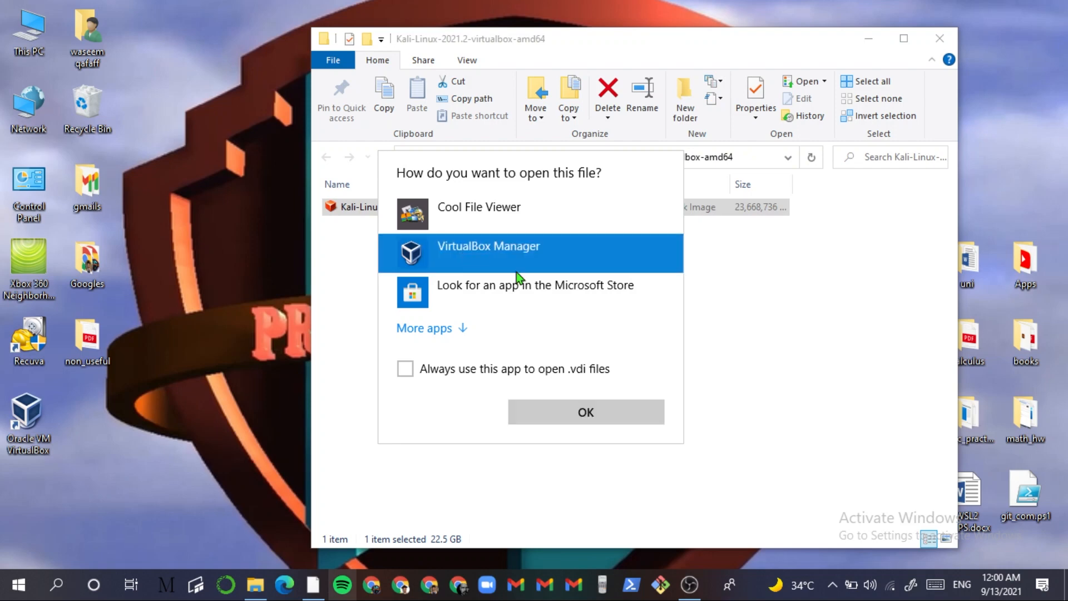
click(569, 416)
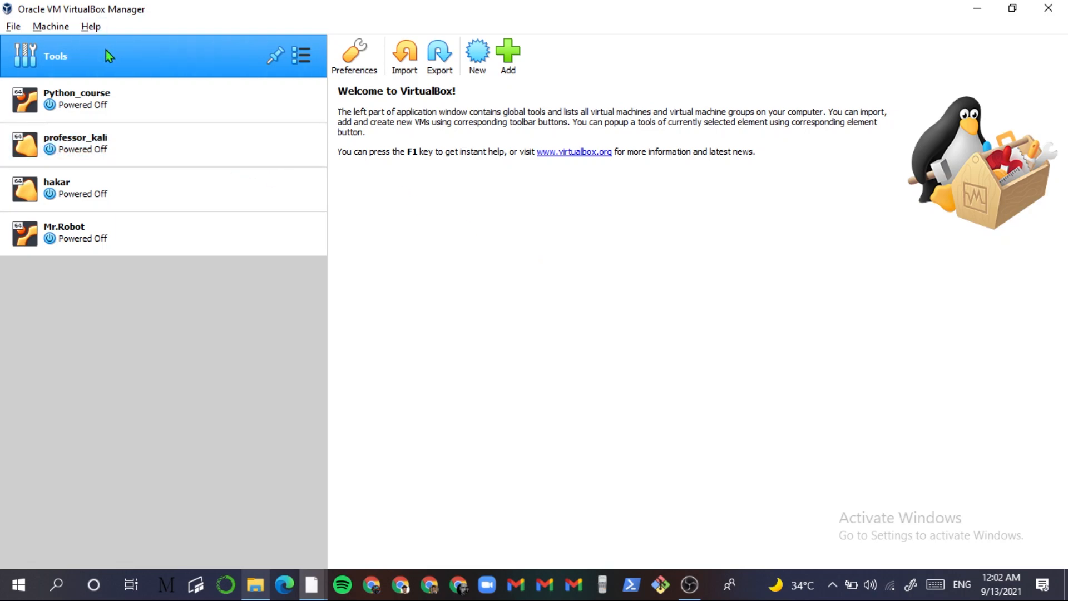
- Start an appliance import and paste the Kali .ova path into the file picker
click(405, 53)
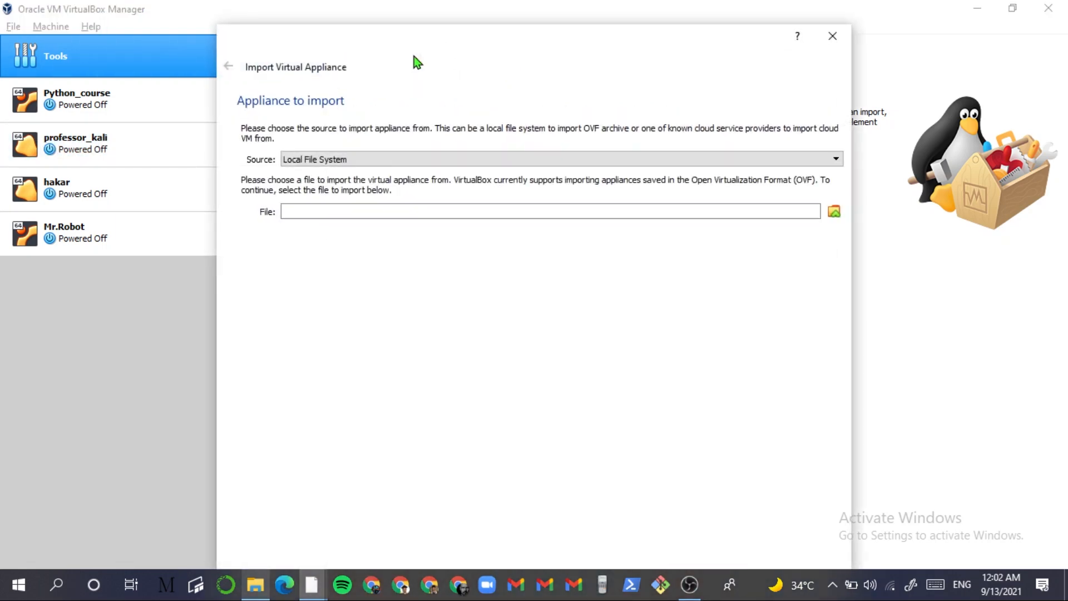
click(834, 212)
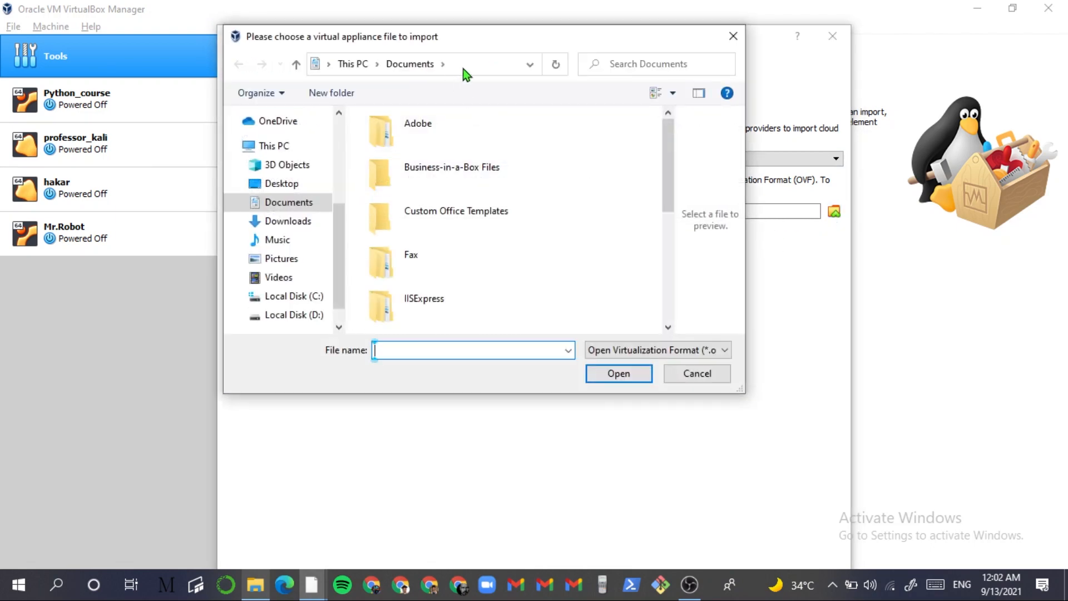
click(462, 65)
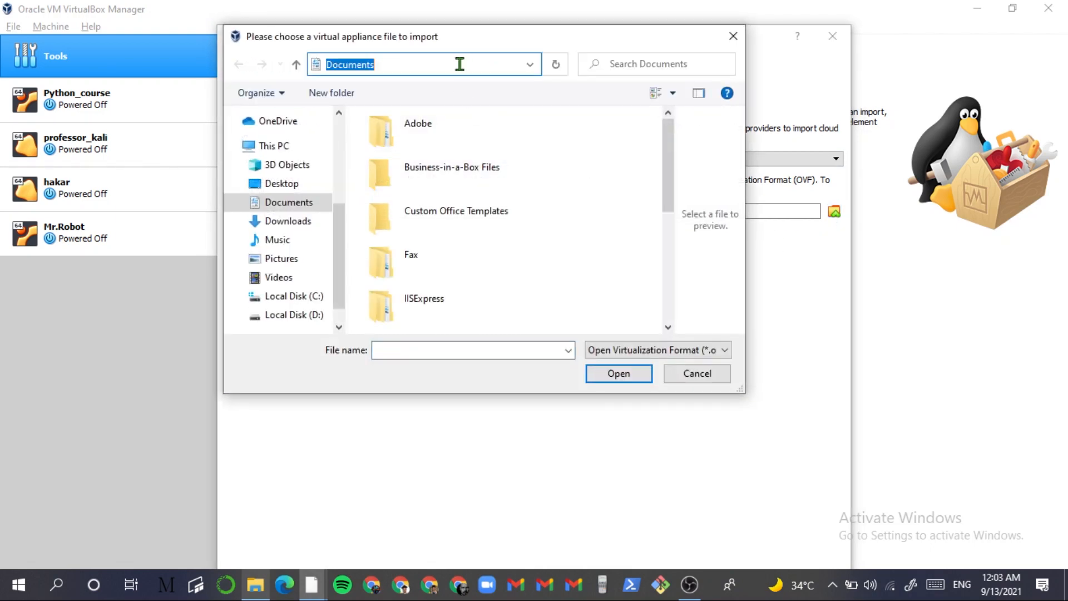
text(D:\VirtualBox VMs\kali-linux-2021.2-virtualbox-amd64.ova)
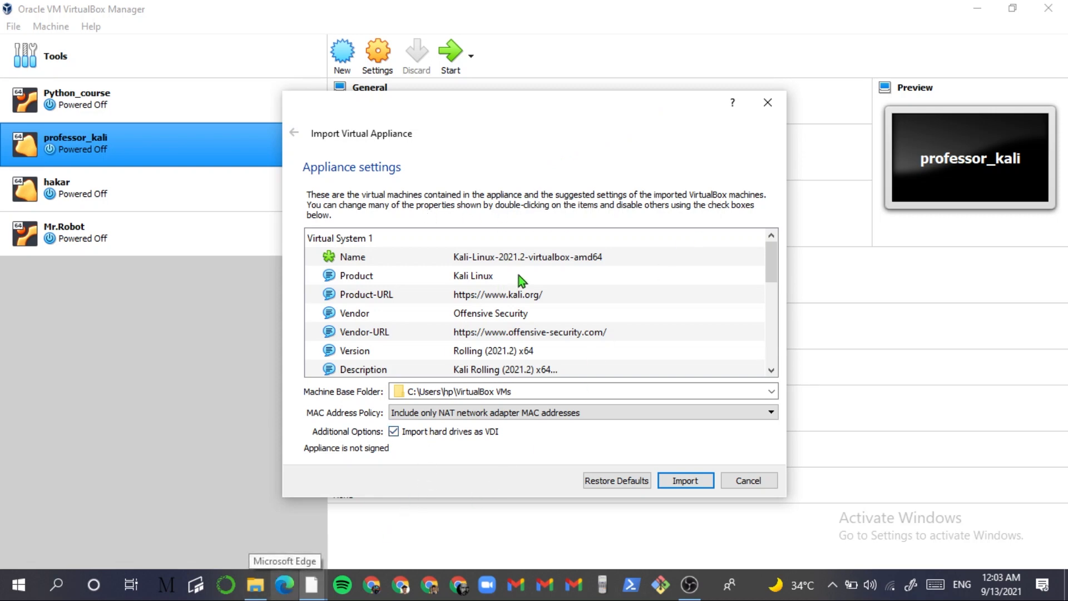
scroll(628, 286, down, 5)
scroll(634, 292, up, 5)
click(676, 484)
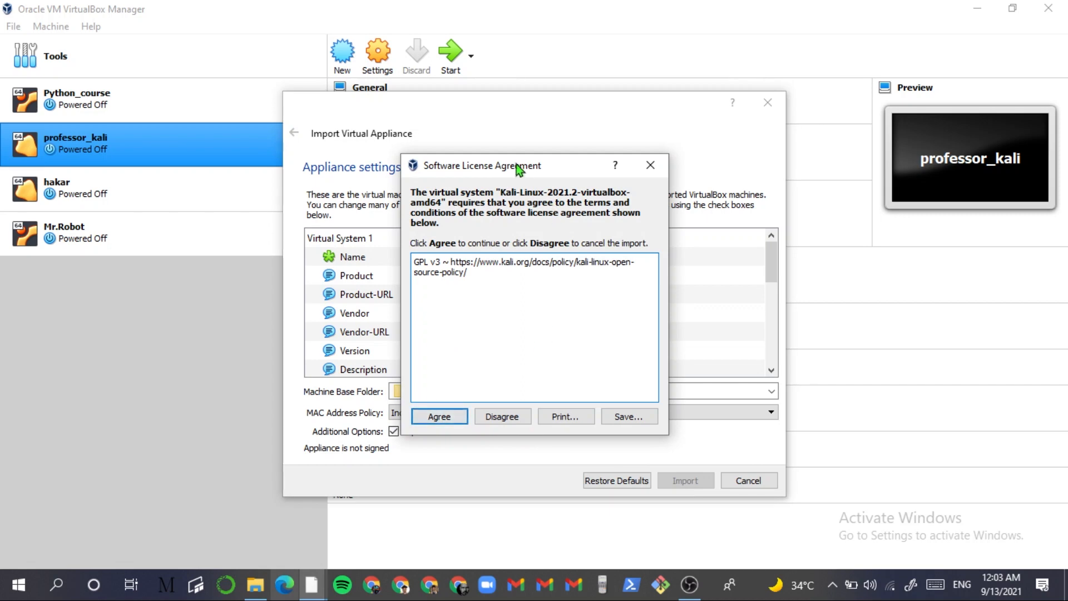
drag(516, 164, 682, 73)
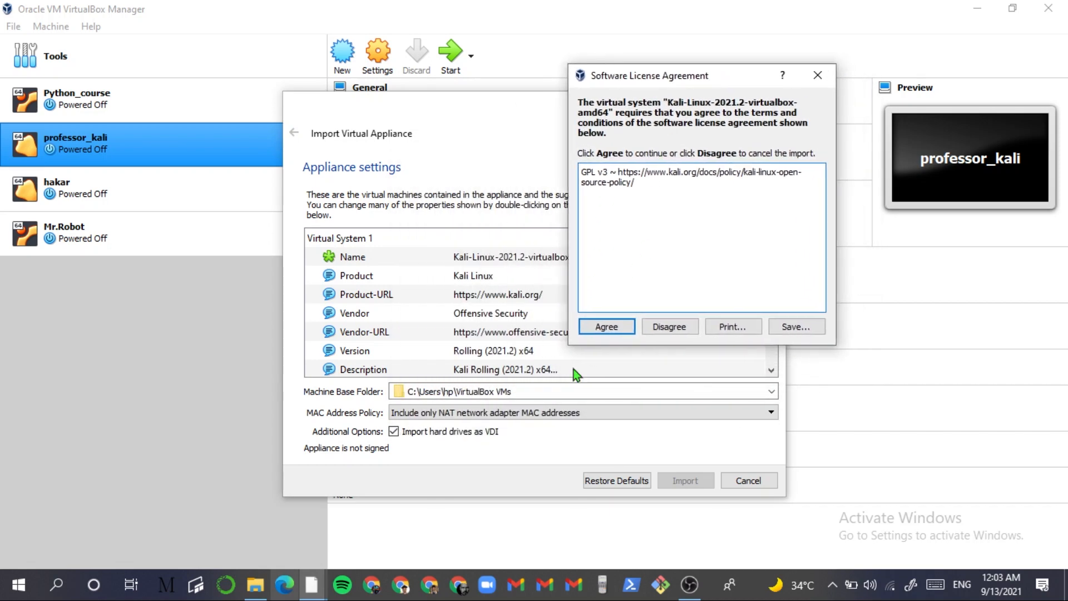
click(624, 327)
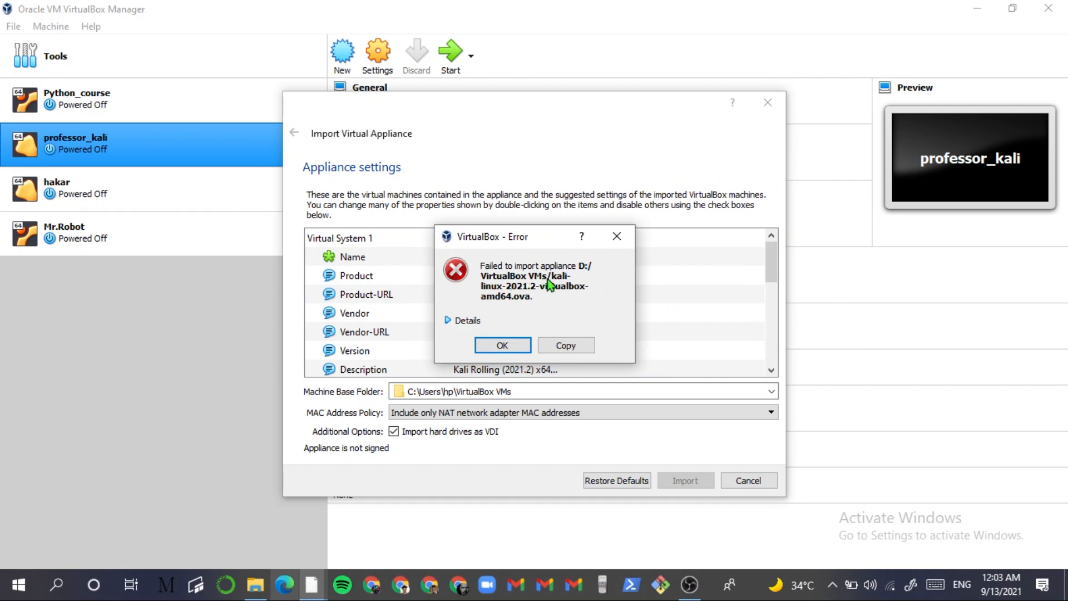
click(512, 346)
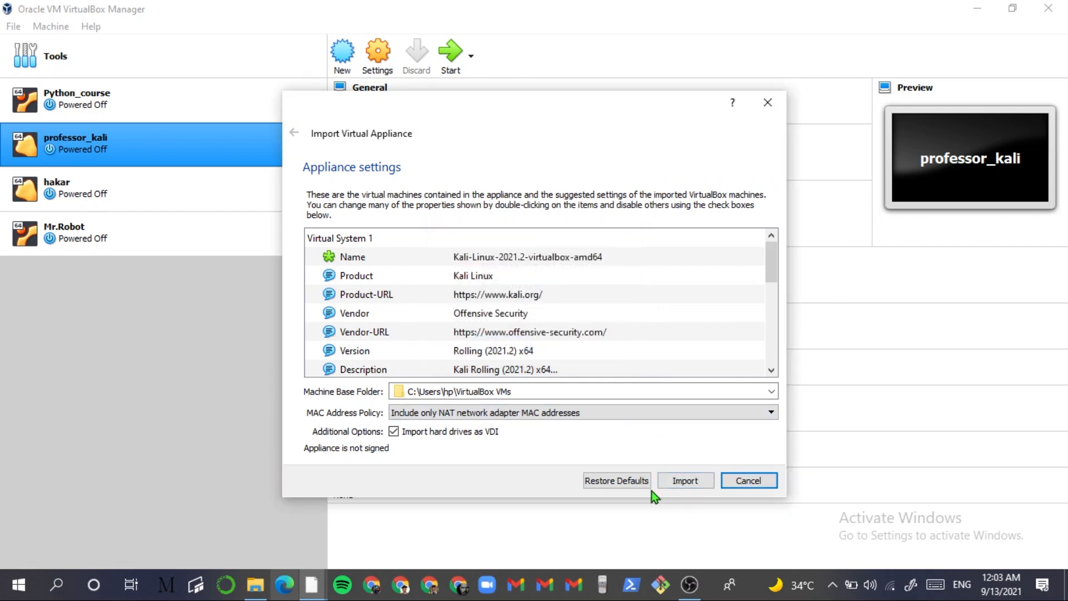
click(613, 483)
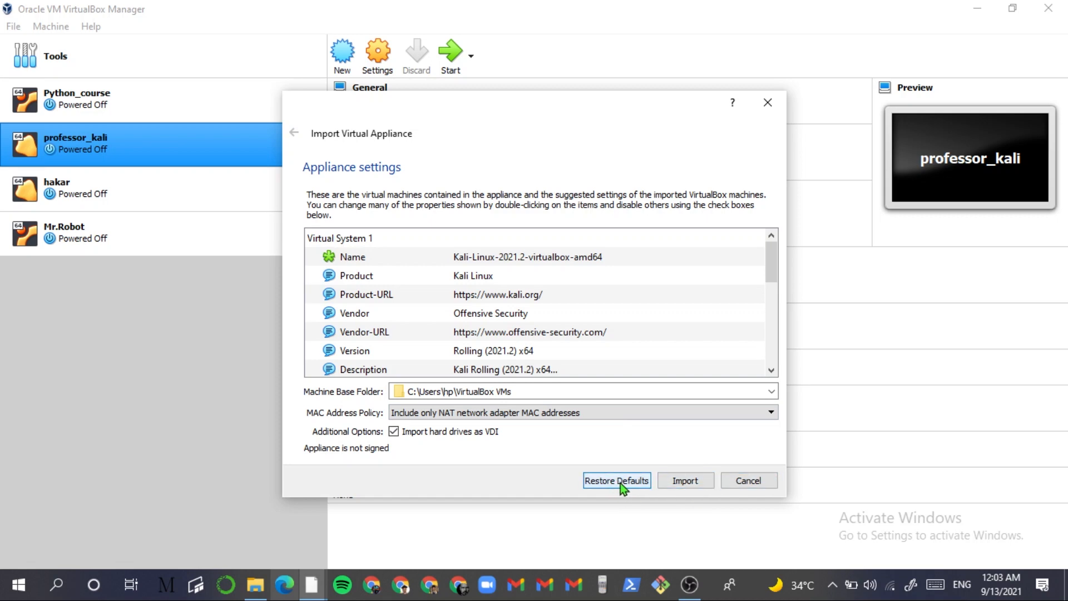
scroll(484, 281, down, 5)
scroll(506, 297, up, 5)
scroll(515, 309, down, 5)
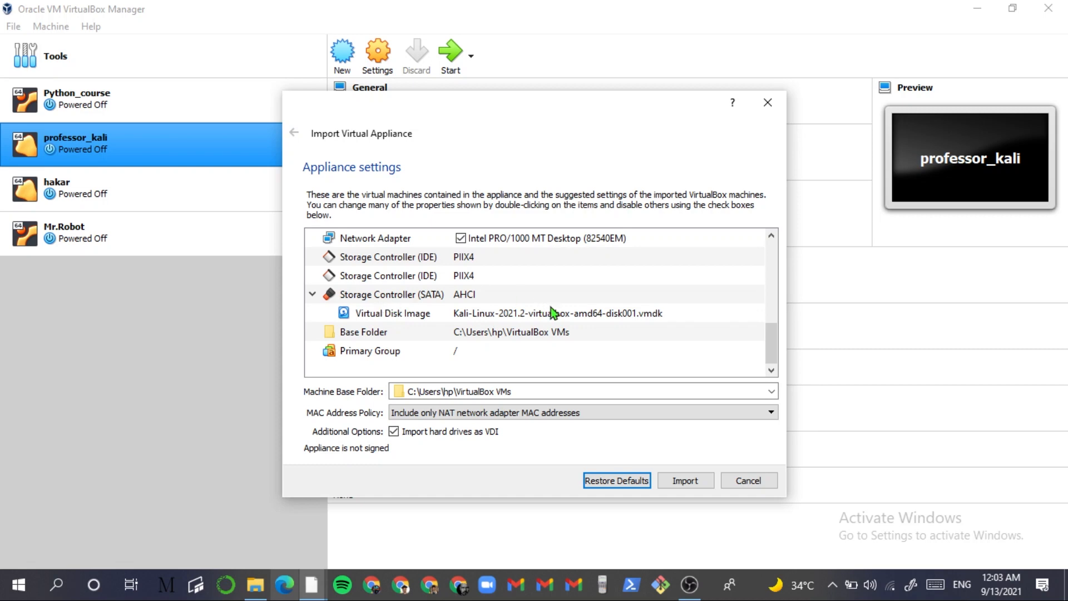
scroll(570, 317, up, 5)
scroll(570, 316, down, 5)
scroll(549, 312, up, 5)
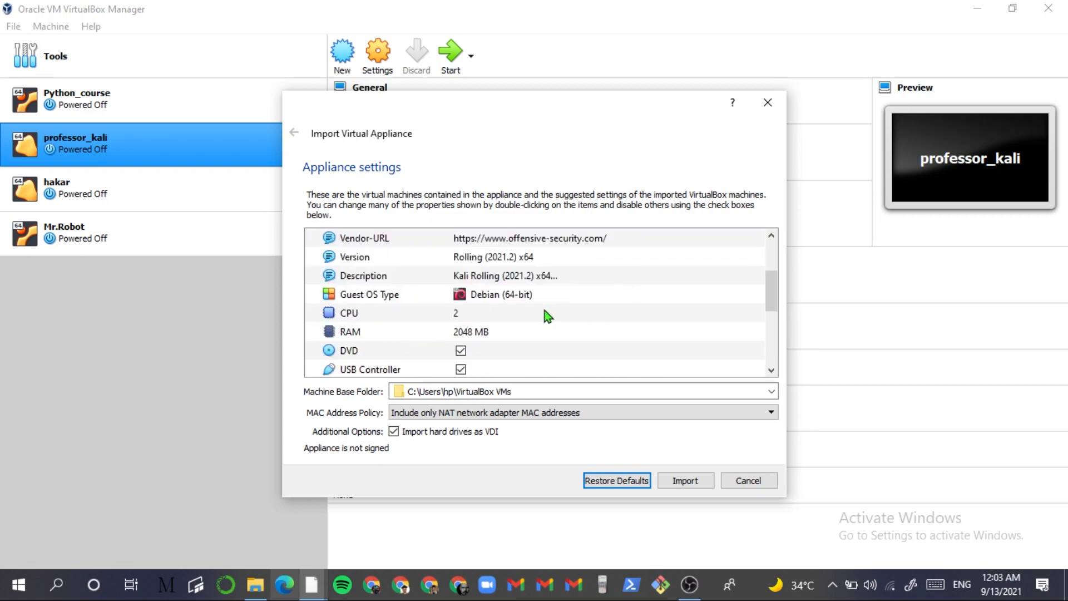
scroll(540, 314, down, 5)
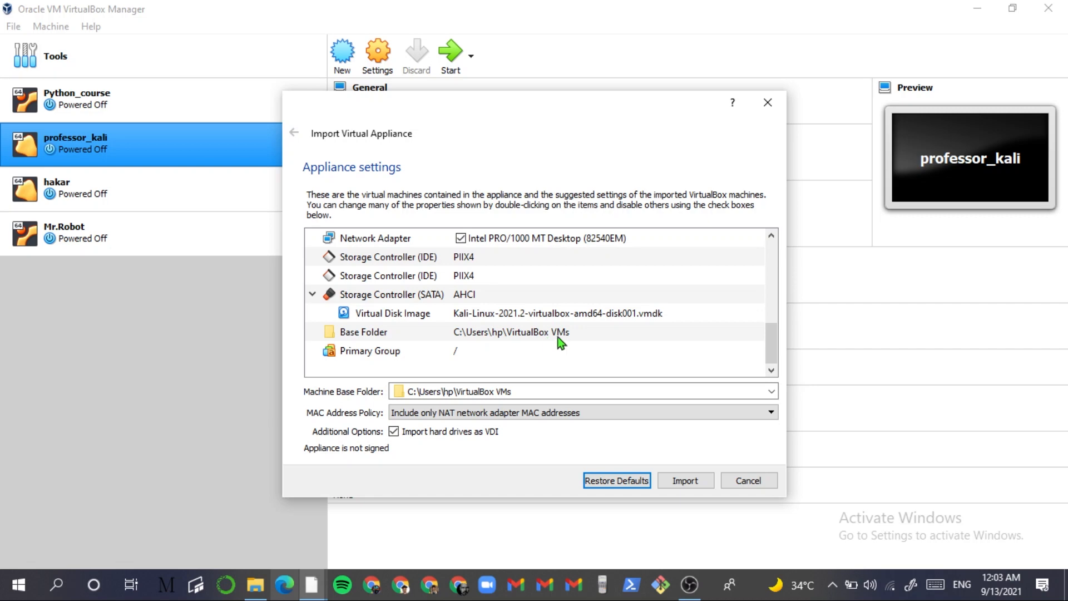
click(561, 350)
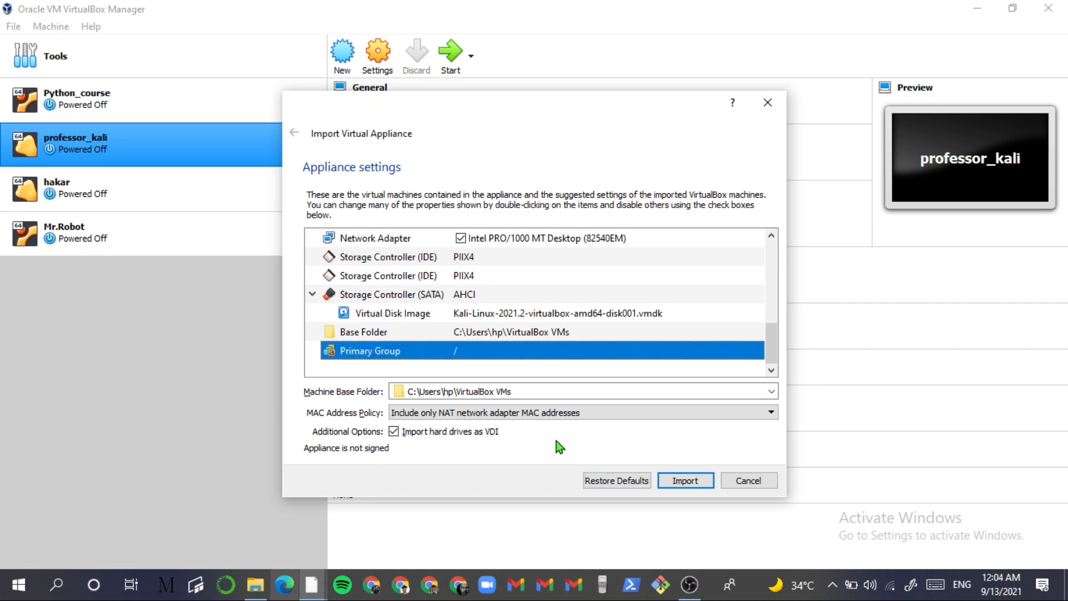
scroll(552, 307, up, 5)
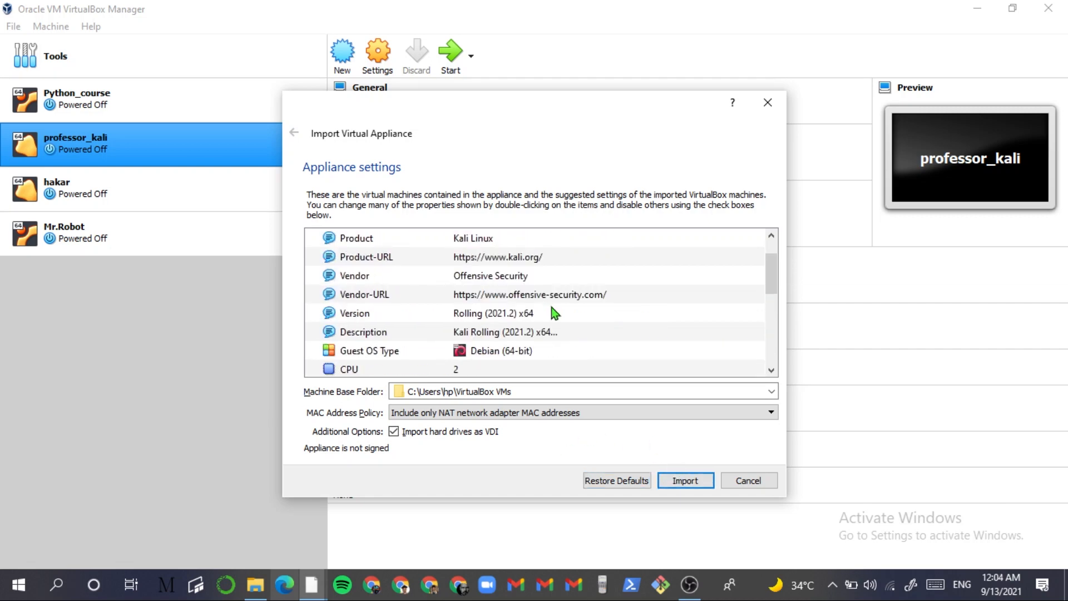
- Try importing the Kali appliance, accept its licence, and dismiss the failure message
click(685, 482)
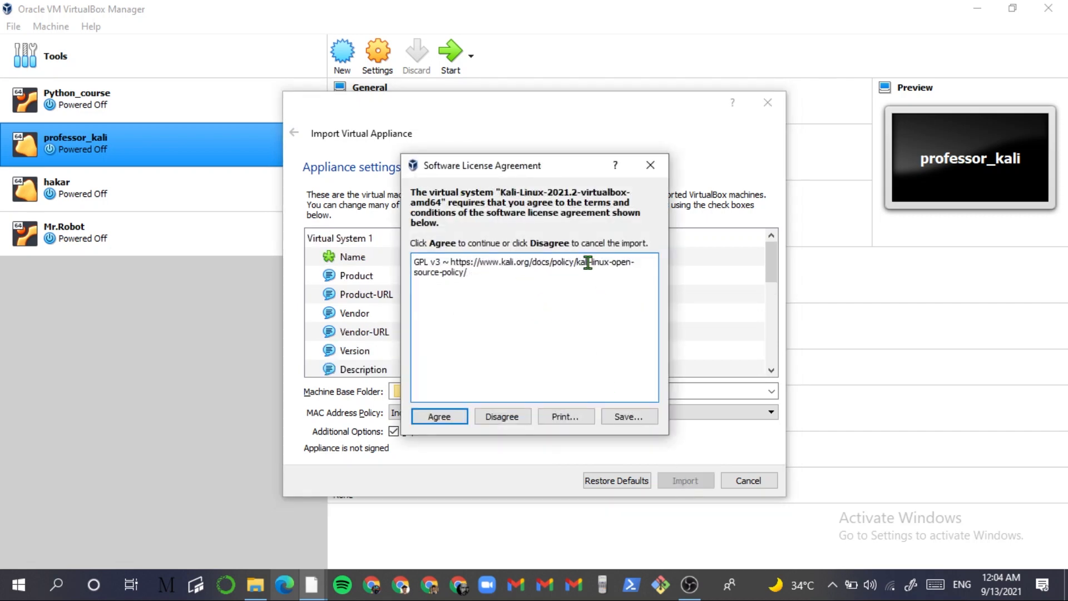
click(445, 417)
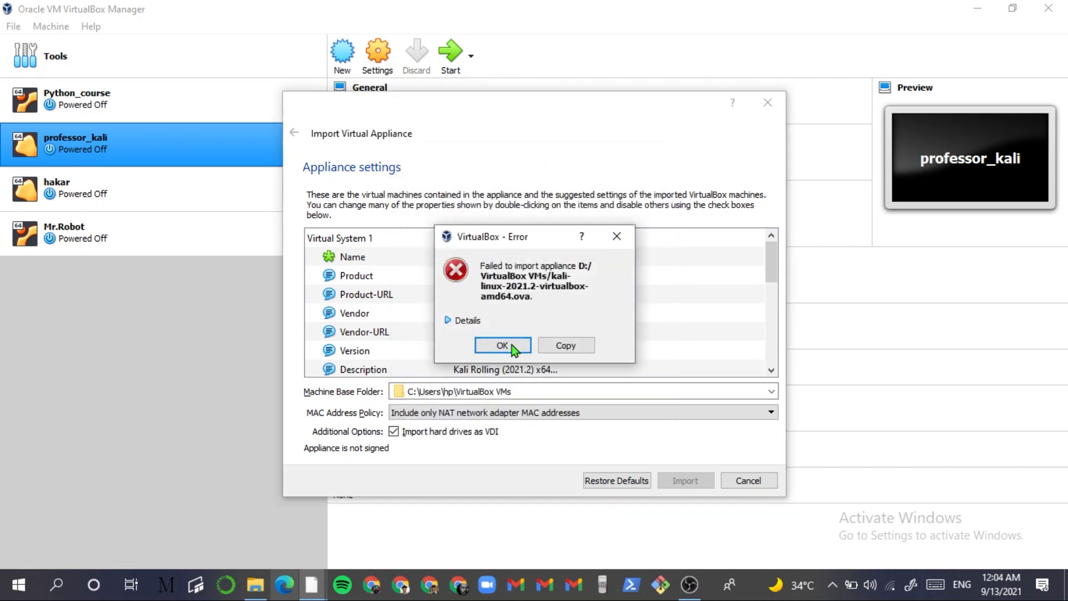
click(501, 345)
scroll(530, 327, down, 4)
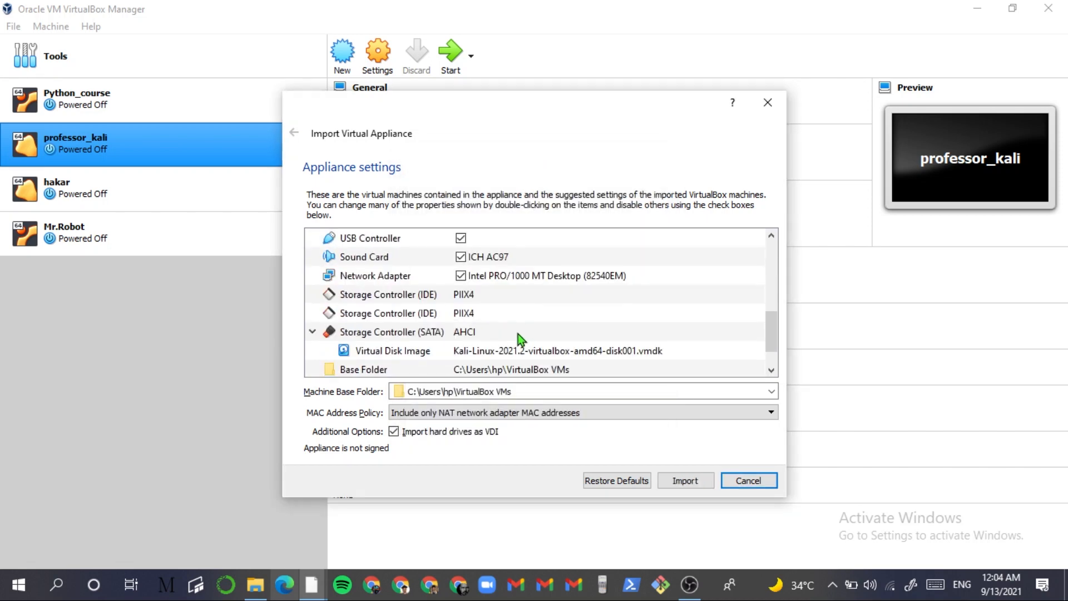
scroll(477, 319, up, 1)
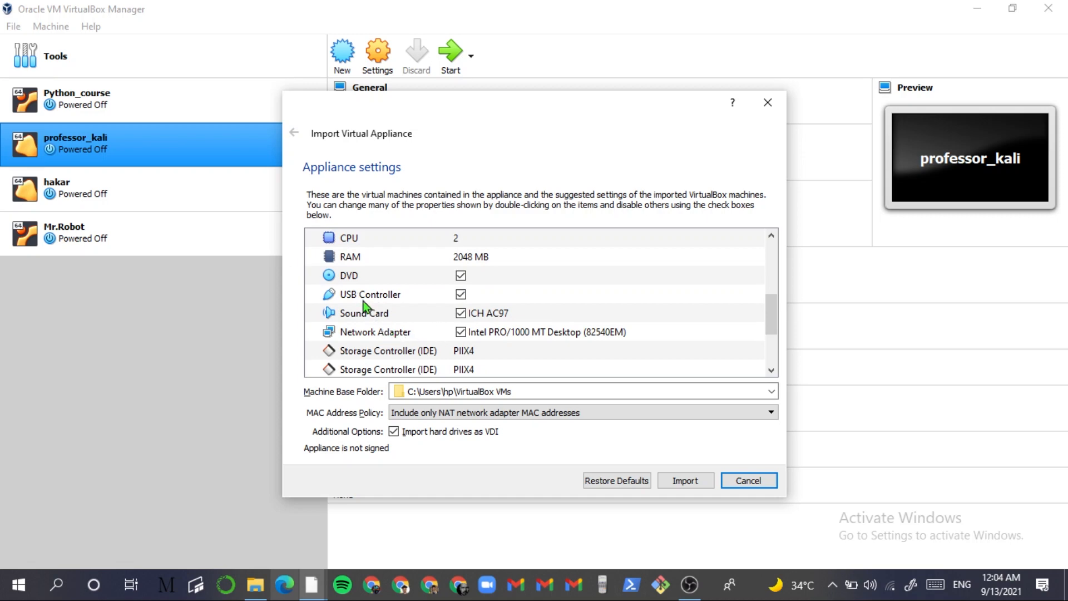
- Toggle the USB Controller option, retry the import, then review and dismiss the error
click(463, 295)
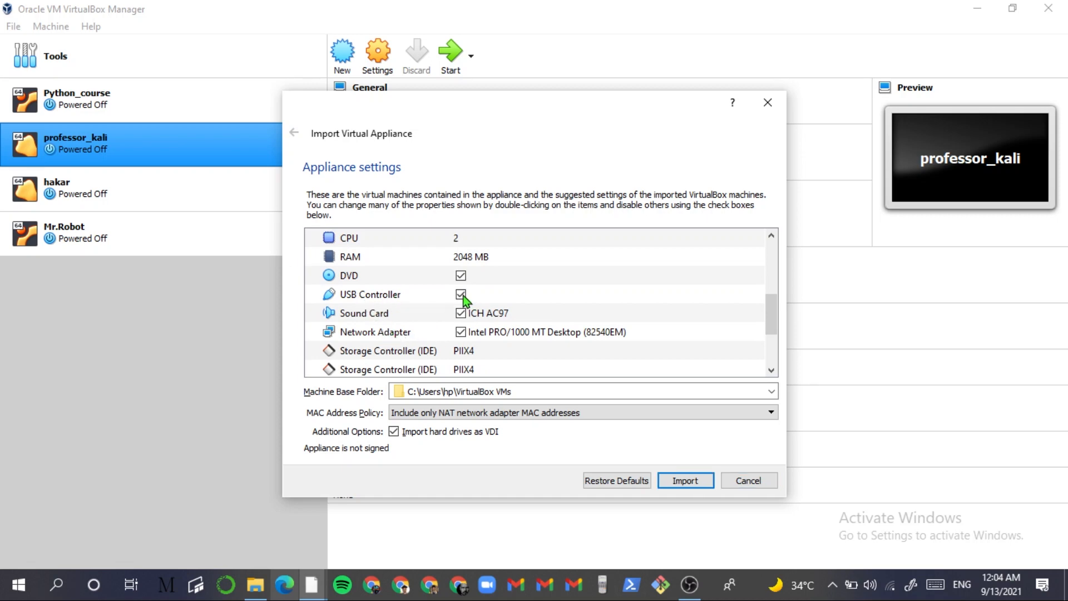
click(695, 477)
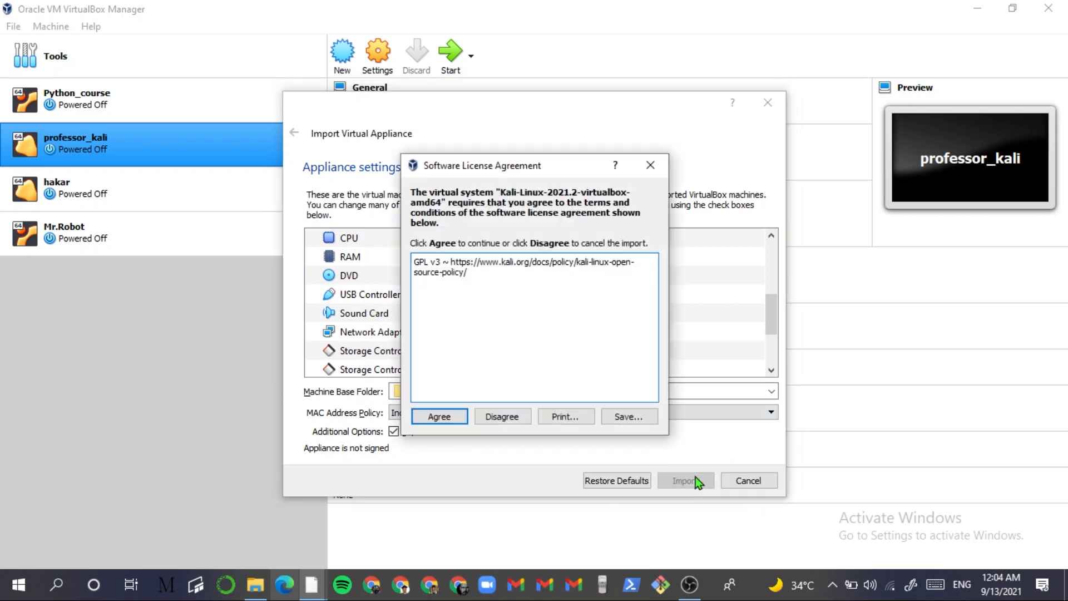
click(461, 417)
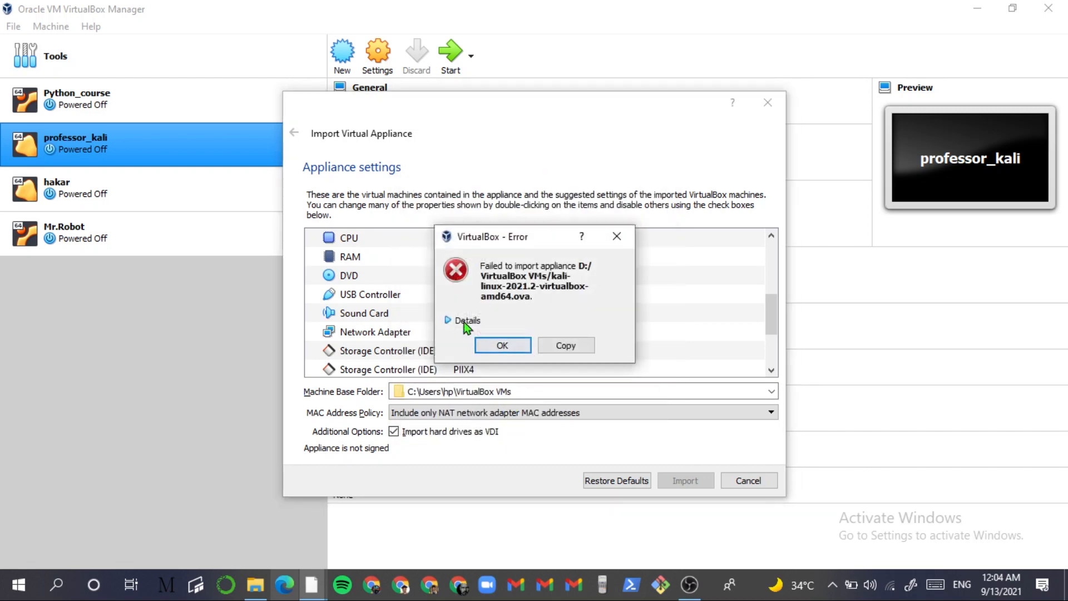
click(464, 321)
click(498, 388)
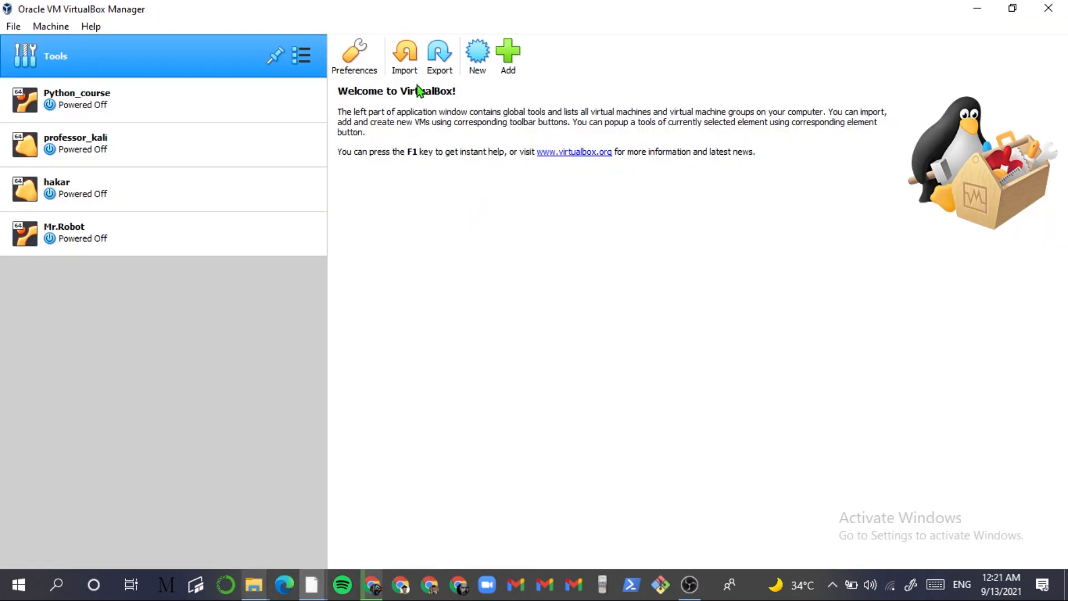
- Reopen Import Appliance, browse to D:\VirtualBox VMs and select kali-linux-2021.2-virtualbox-amd64.ova
click(406, 56)
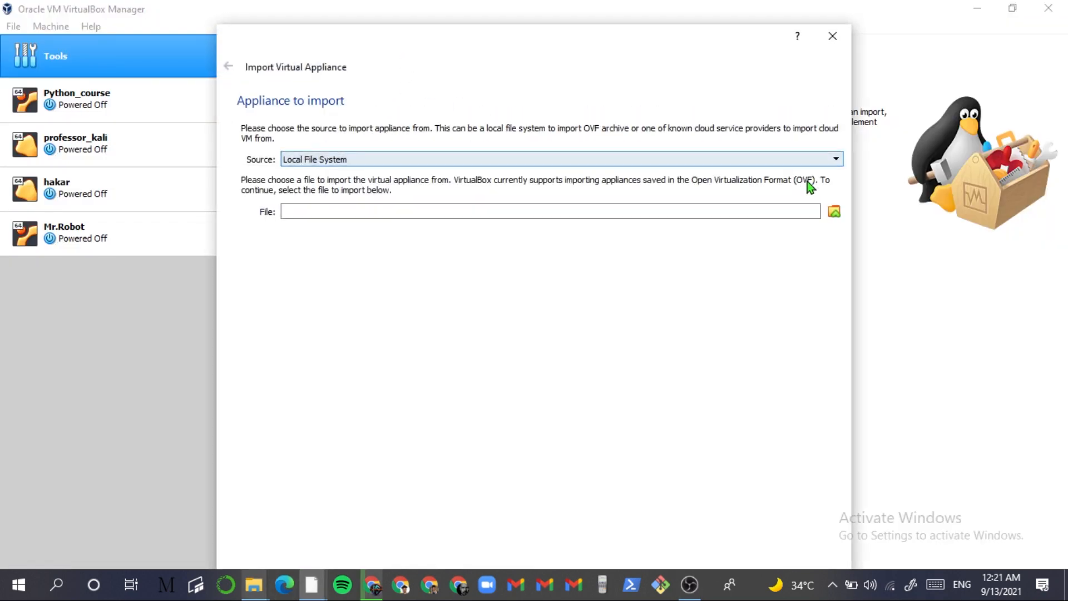
click(834, 212)
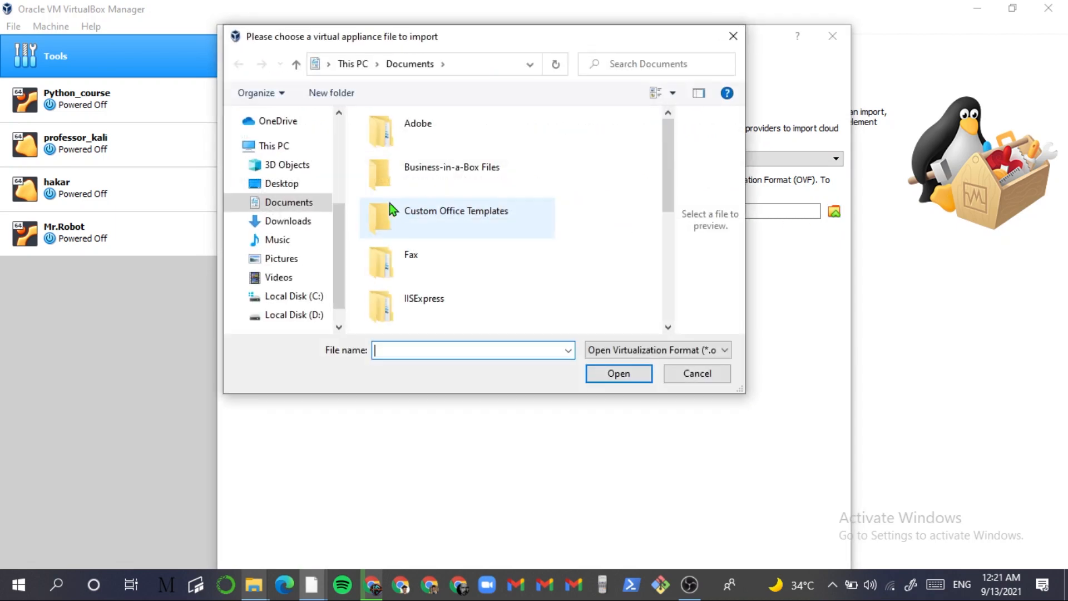
click(467, 64)
text(D:\VirtualBox VMs)
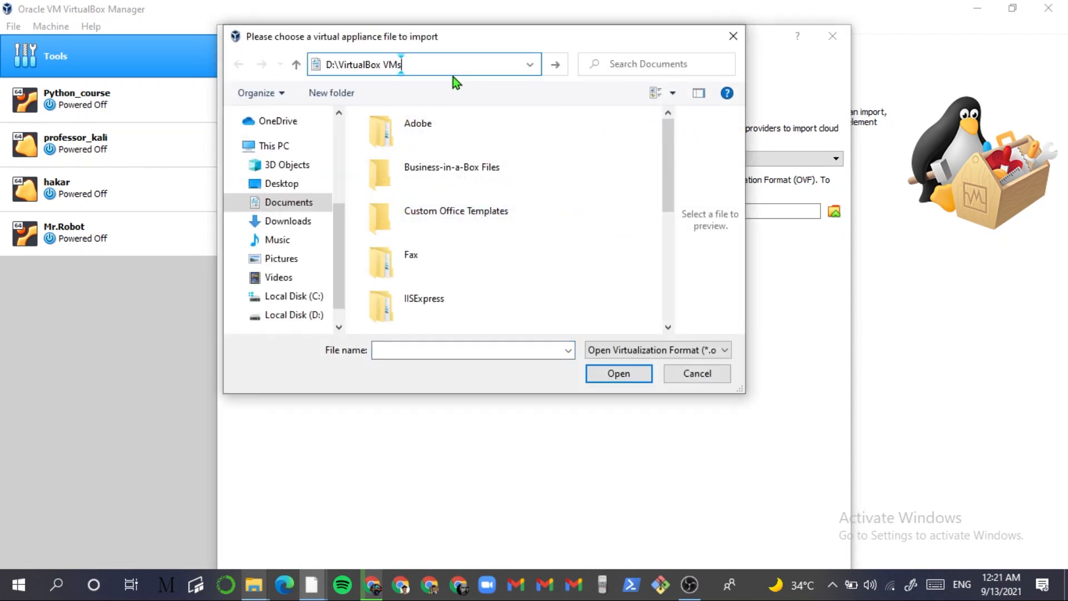
key(Return)
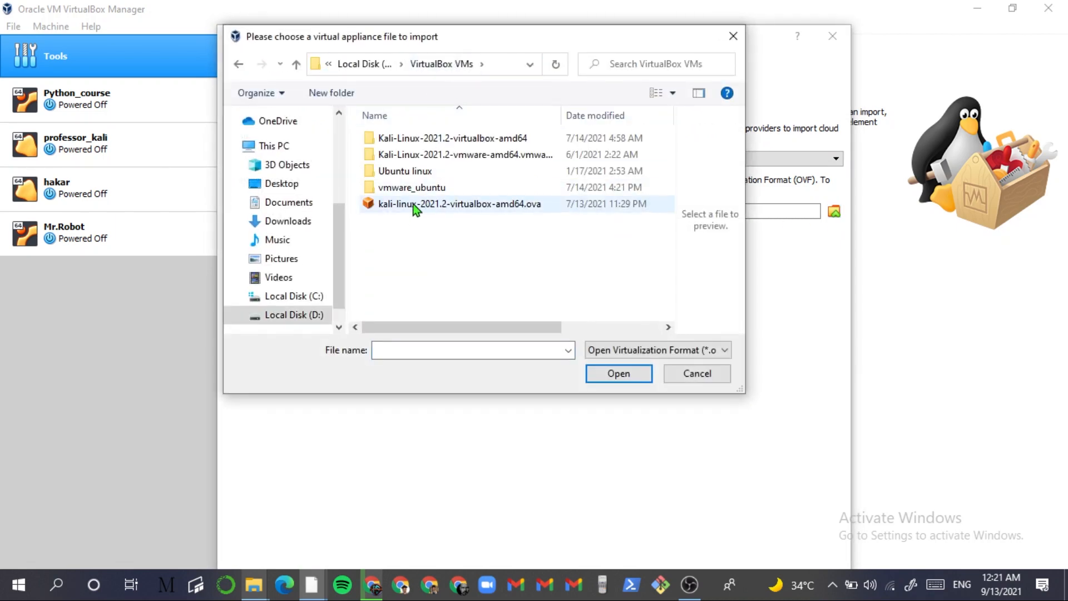
click(417, 204)
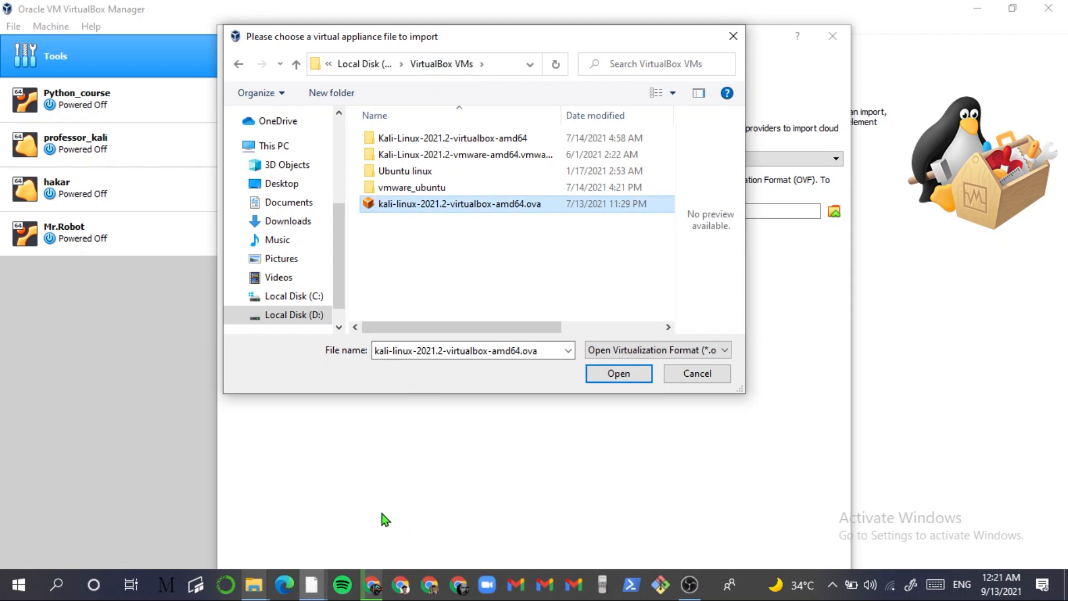
click(371, 584)
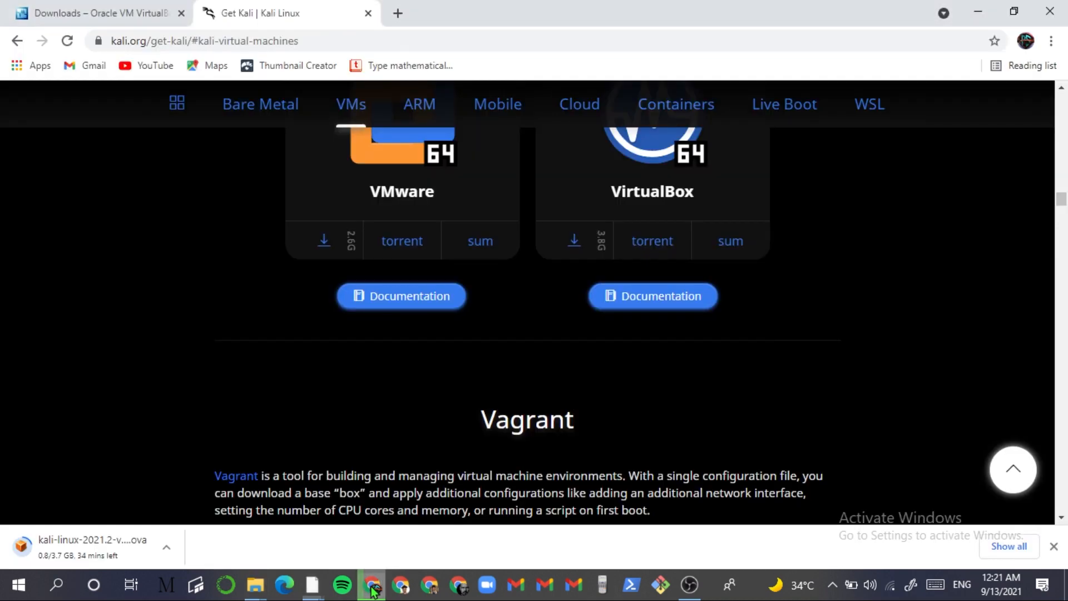
click(167, 549)
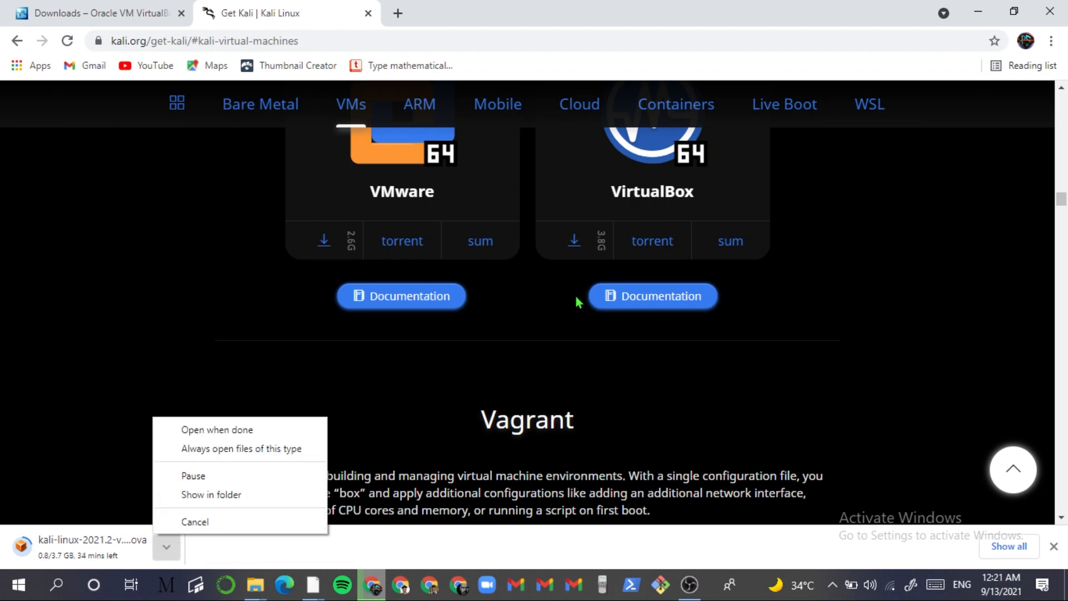
click(982, 6)
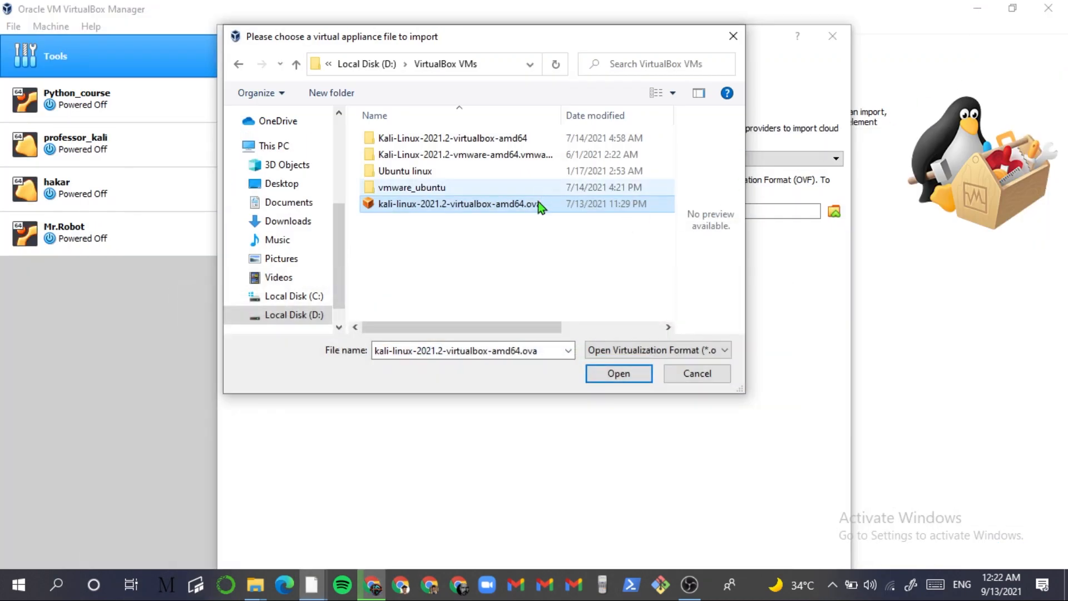
- Choose the Kali .ova, untick 'Import hard drives as VDI', and import it, agreeing to the licence
double_click(509, 208)
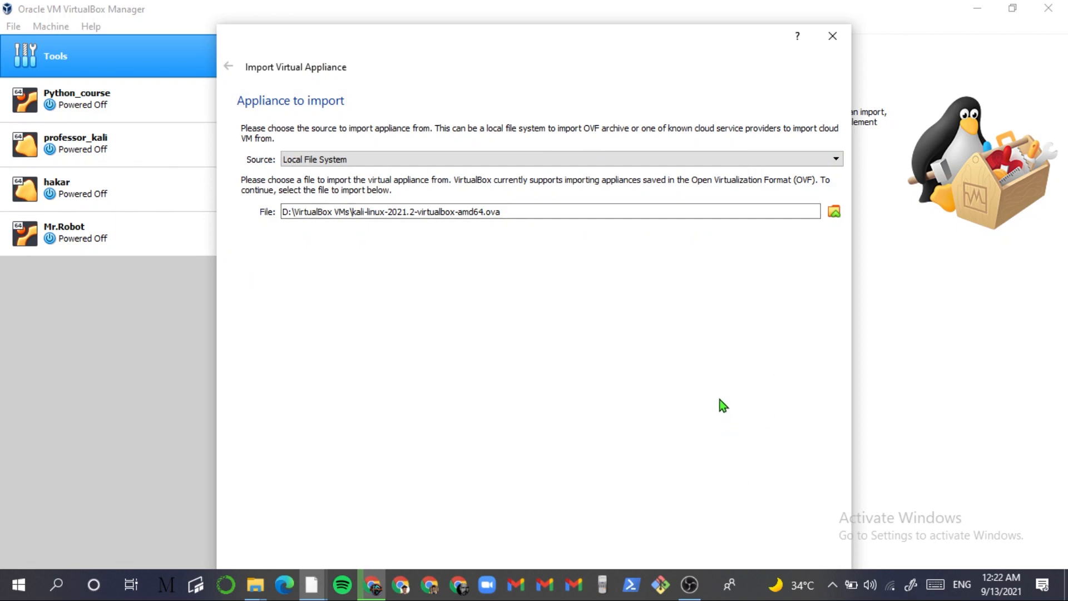
key(Return)
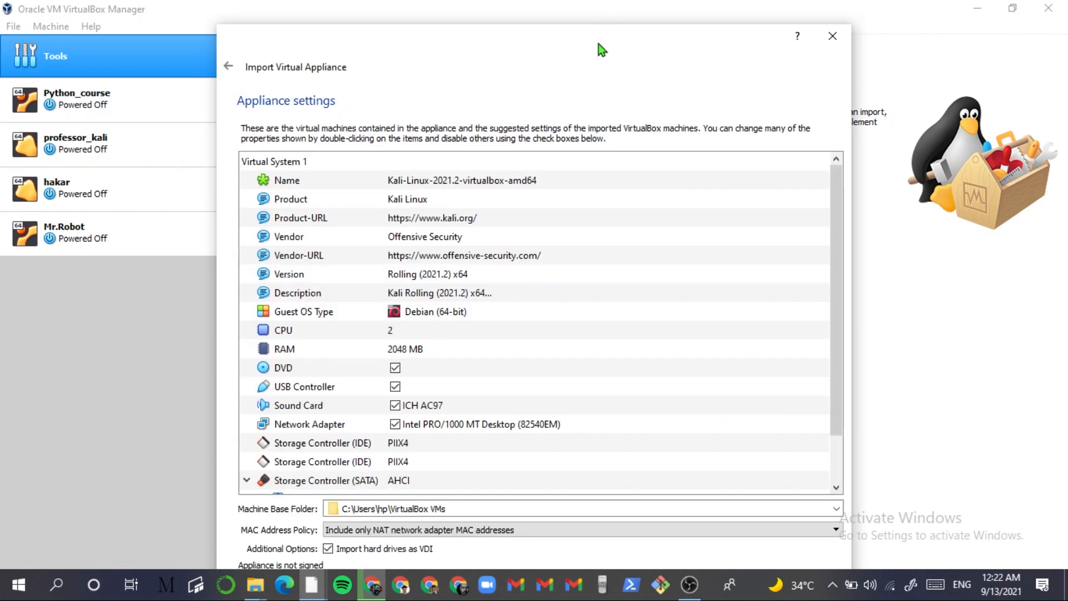
drag(598, 44, 592, 20)
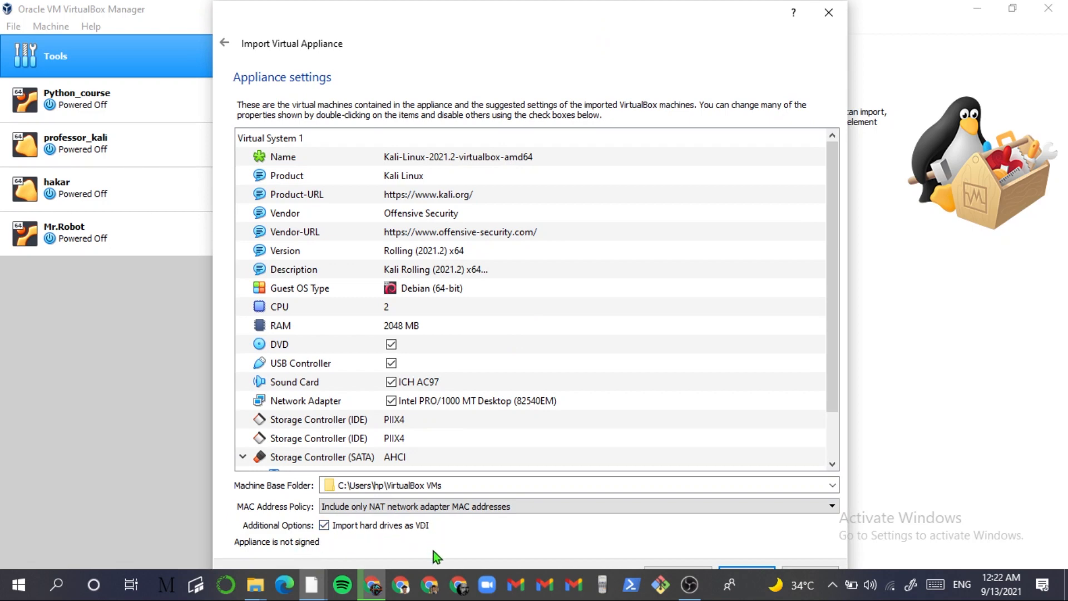
click(367, 529)
drag(506, 16, 504, 2)
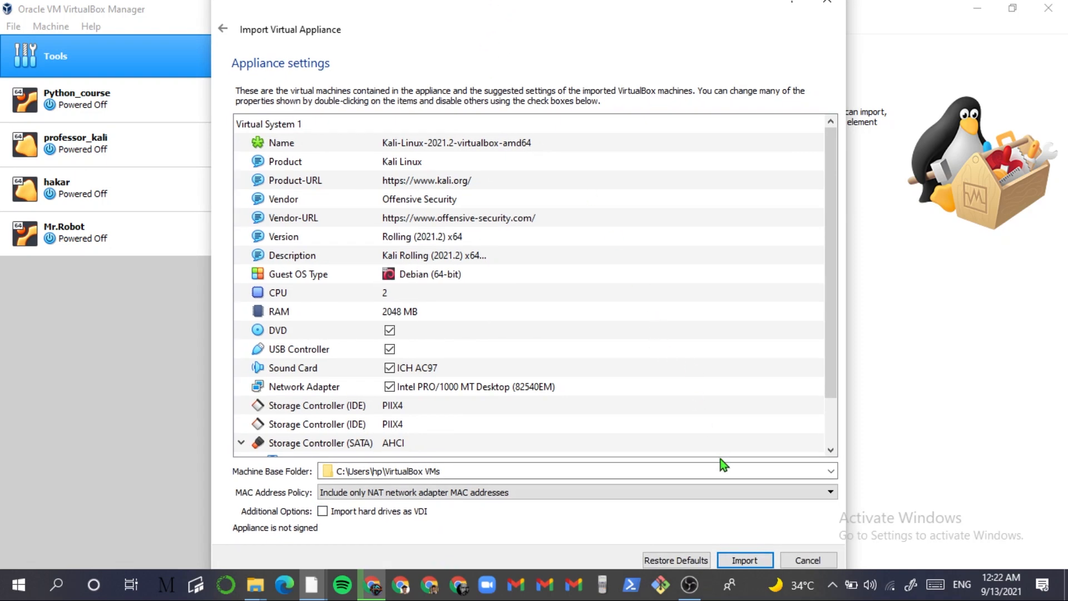
click(762, 562)
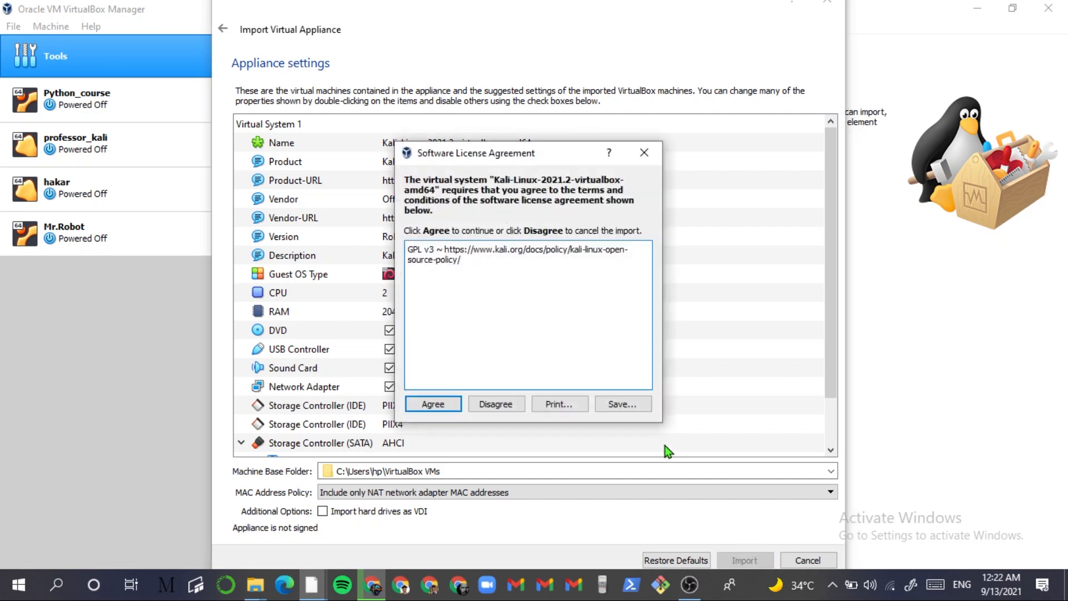
click(432, 404)
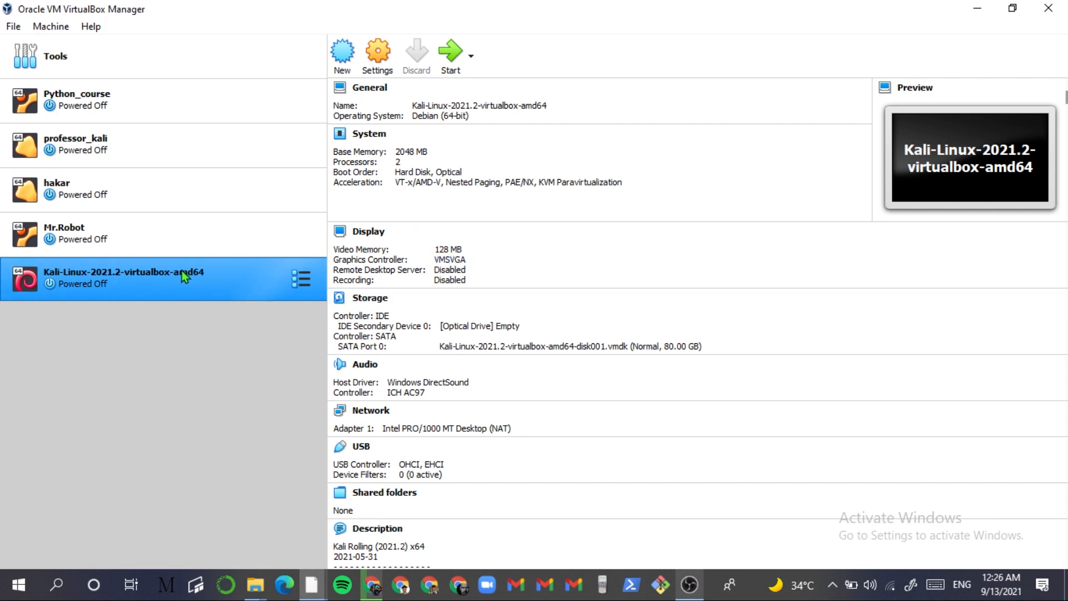
- Start the Kali-Linux-2021.2 VM, read the 'USB 2.0 controller not found' details, and dismiss it
double_click(166, 298)
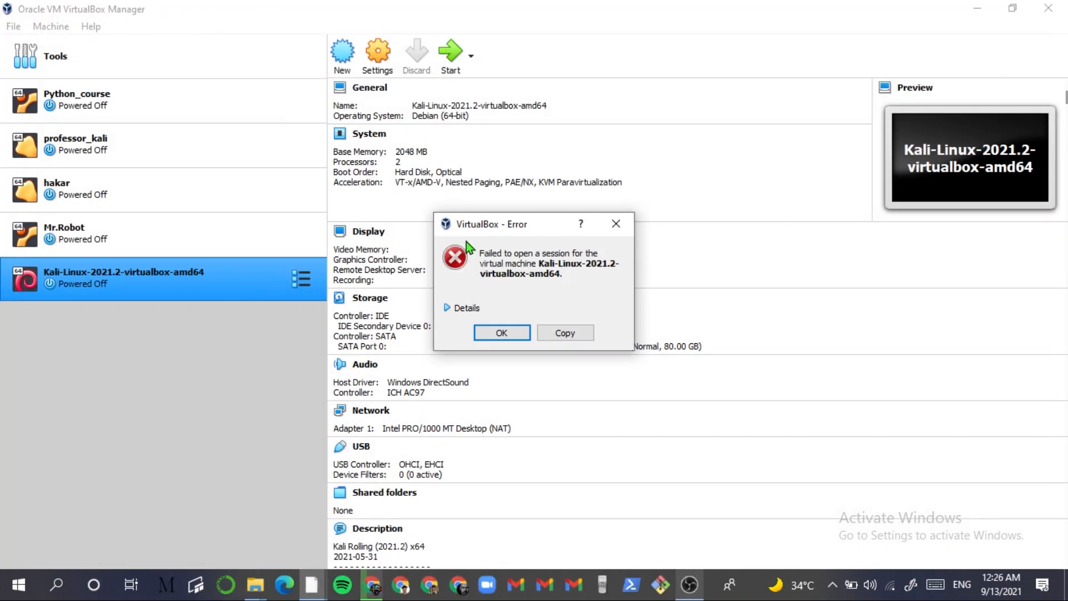
click(449, 308)
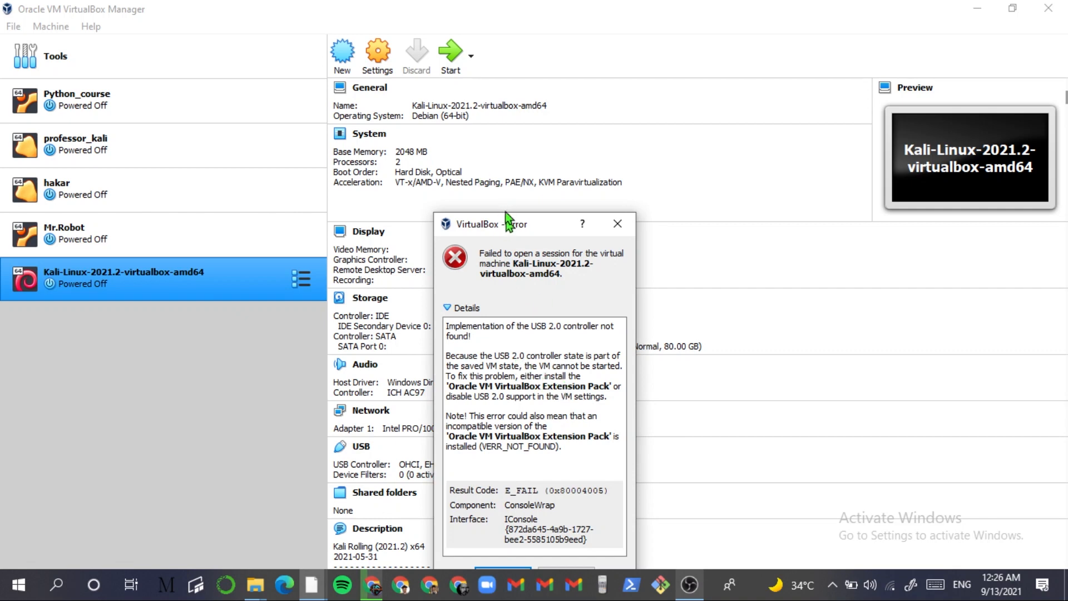
drag(503, 225, 479, 119)
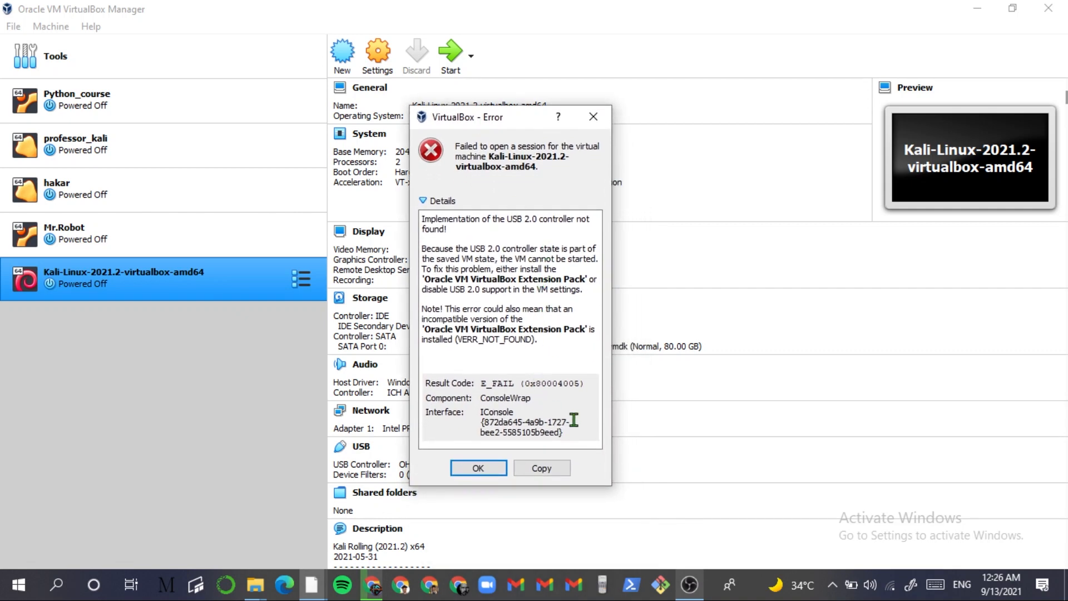
drag(561, 432, 501, 340)
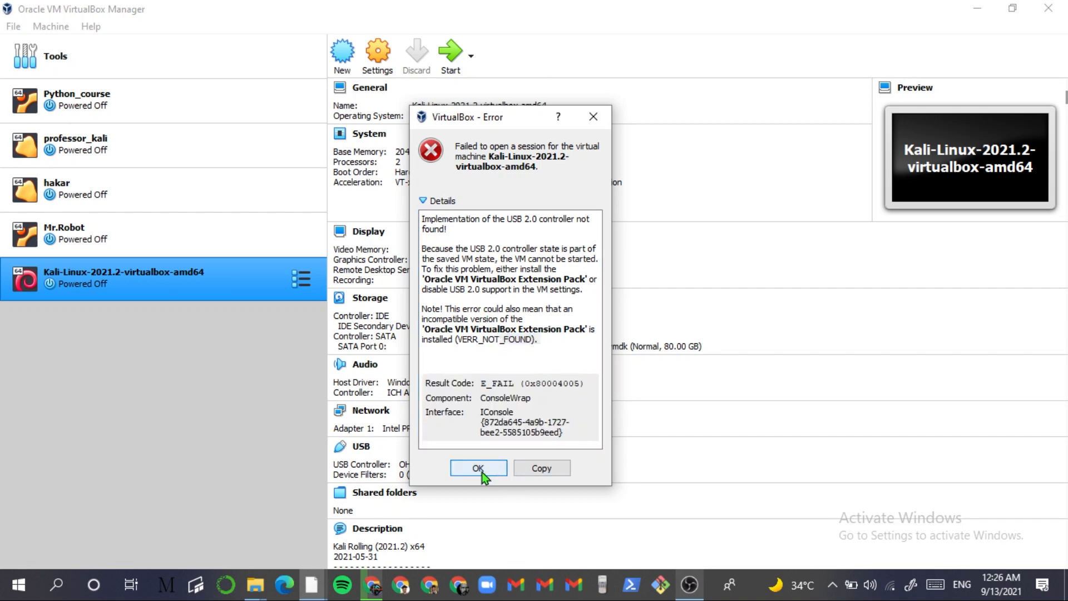
click(492, 469)
right_click(205, 287)
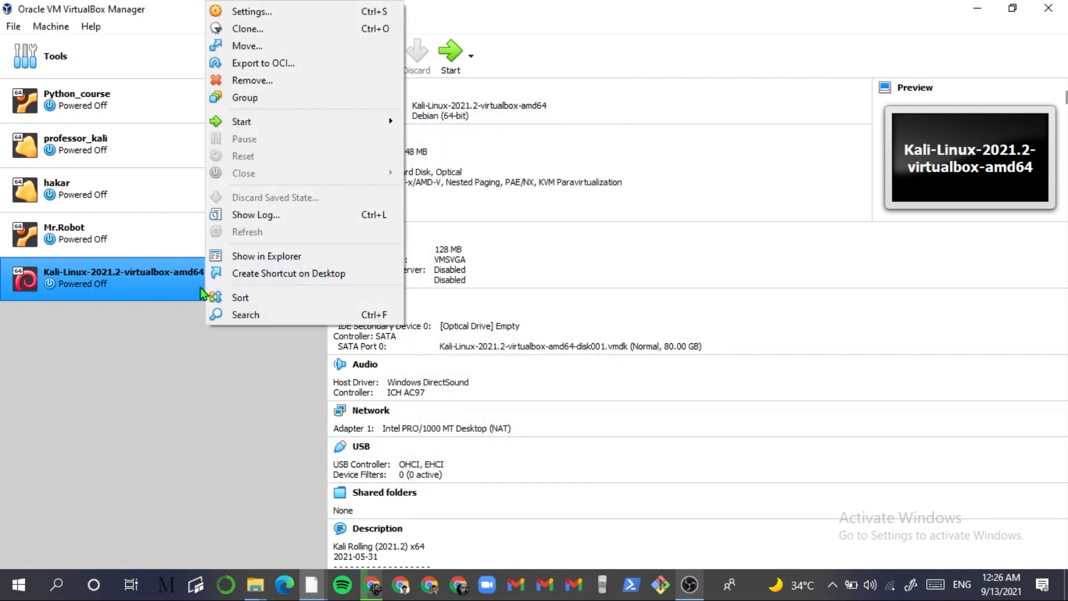
- Switch the Kali-Linux VM's USB controller to USB 1.1 (OHCI) and save the settings
click(100, 393)
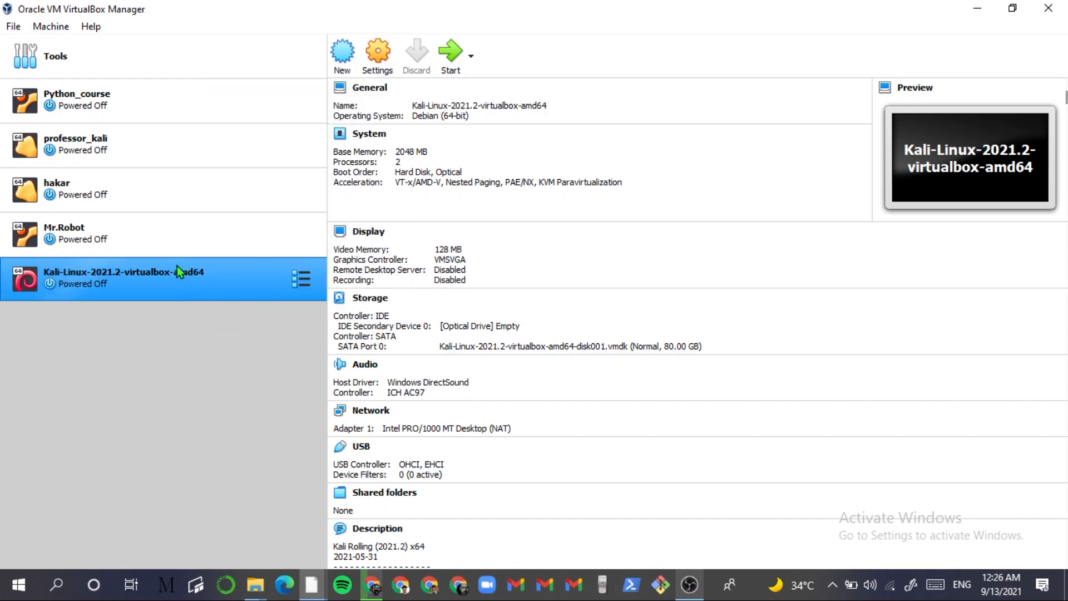
right_click(175, 292)
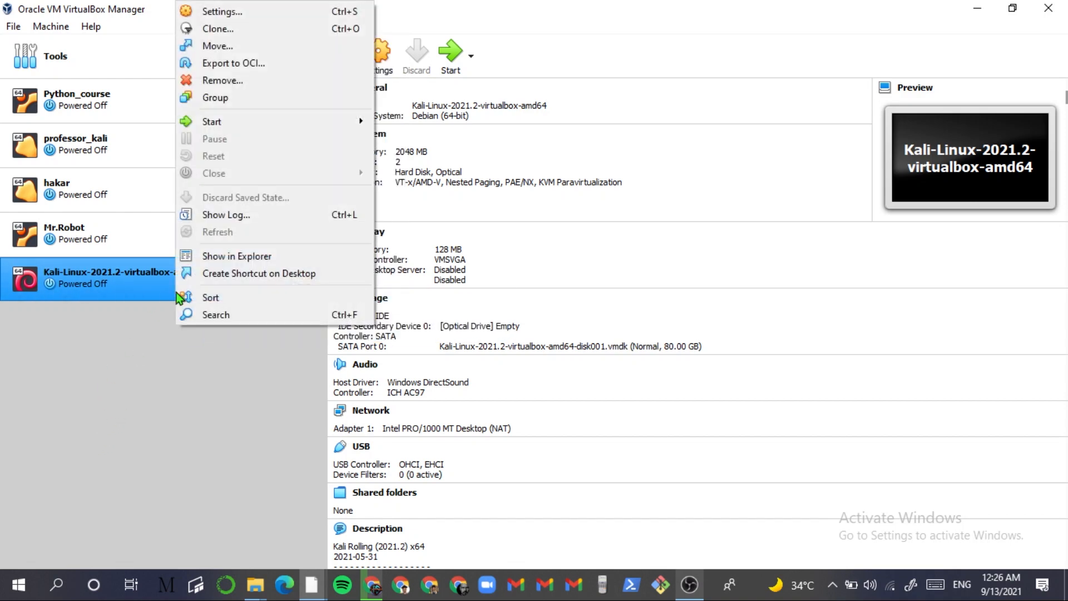
click(232, 8)
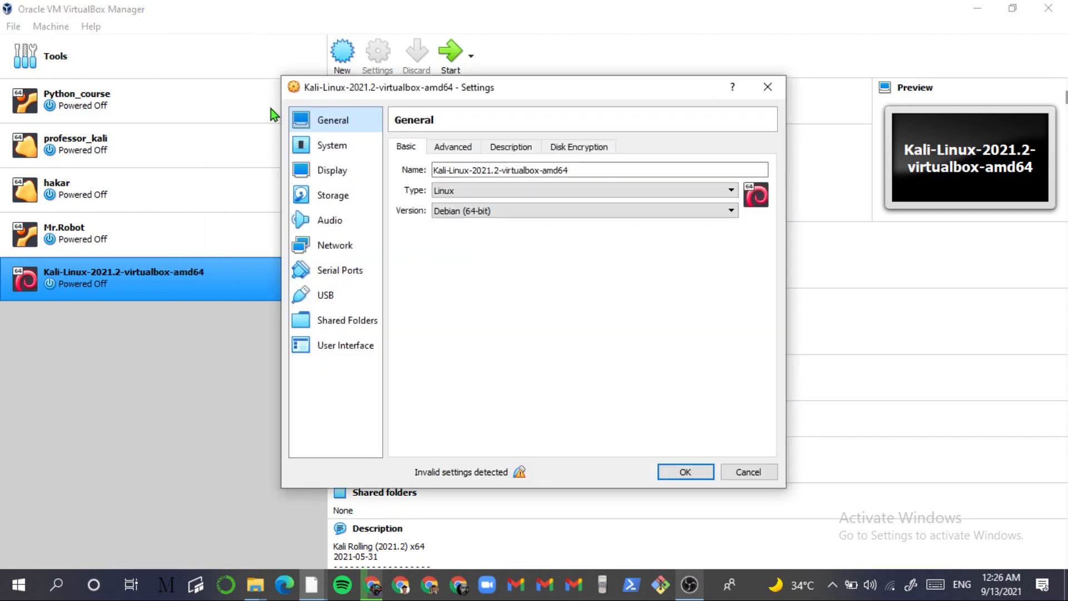
click(367, 290)
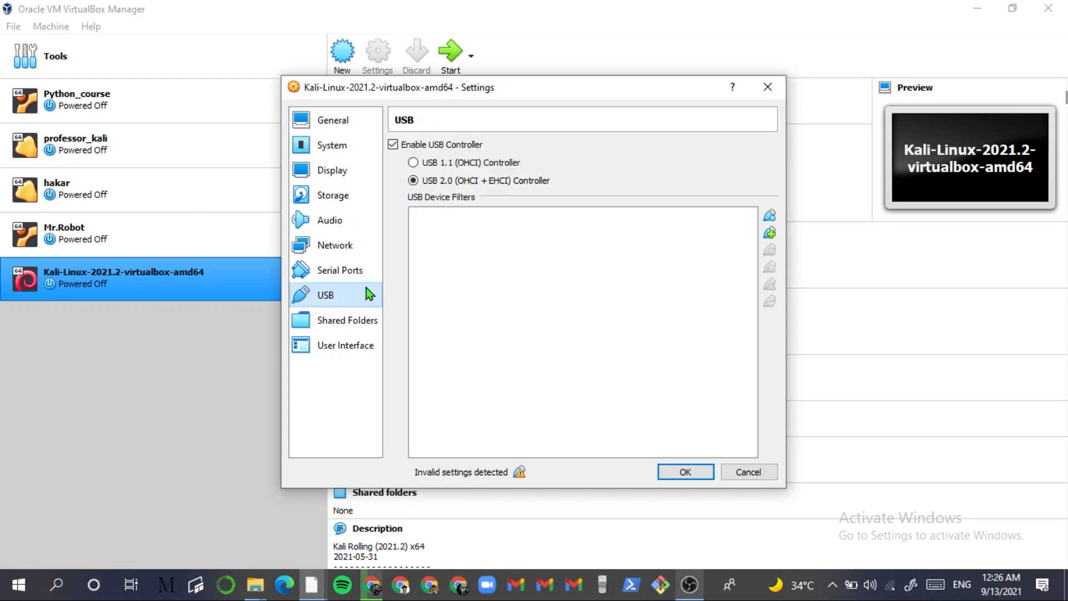
click(415, 163)
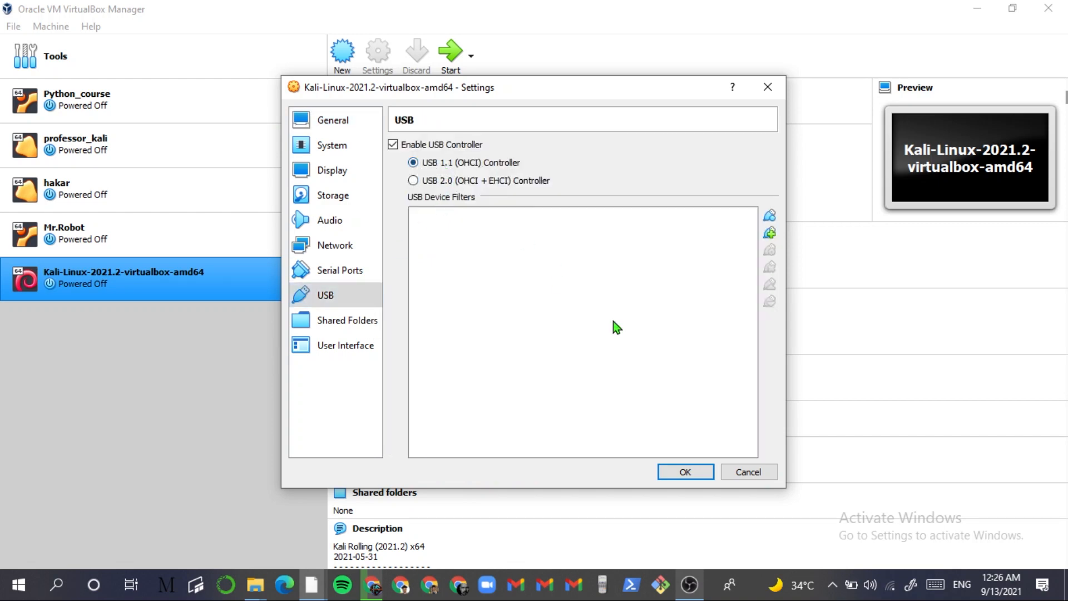
click(696, 472)
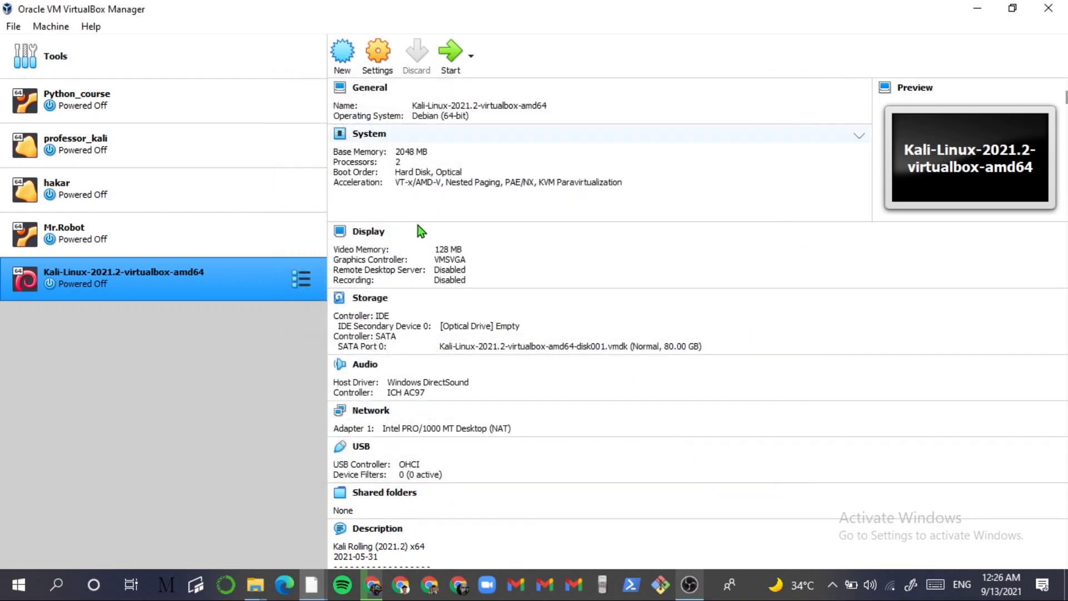
right_click(194, 289)
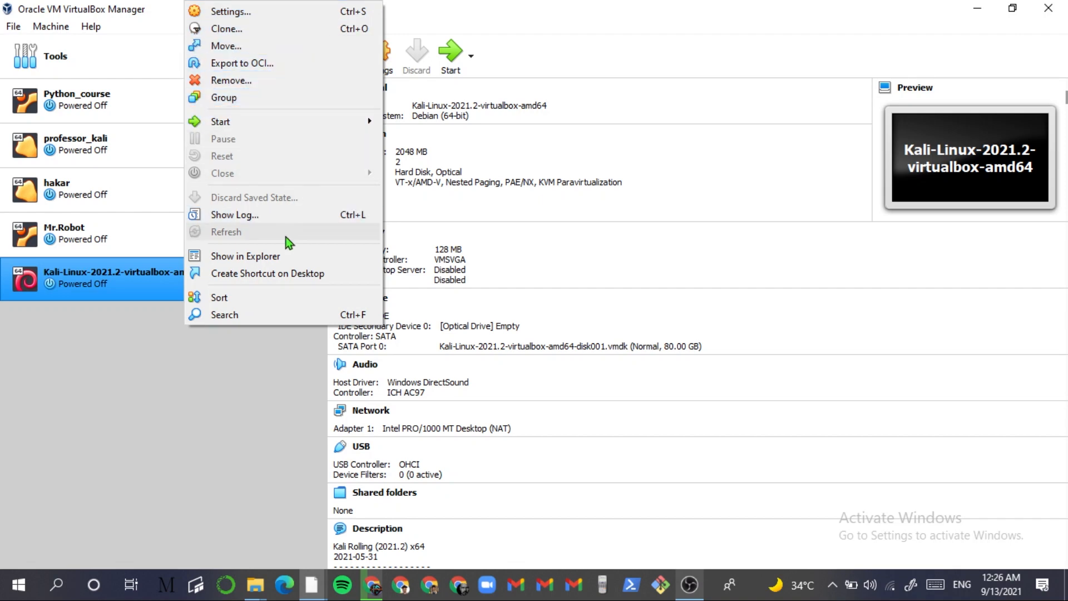
click(258, 360)
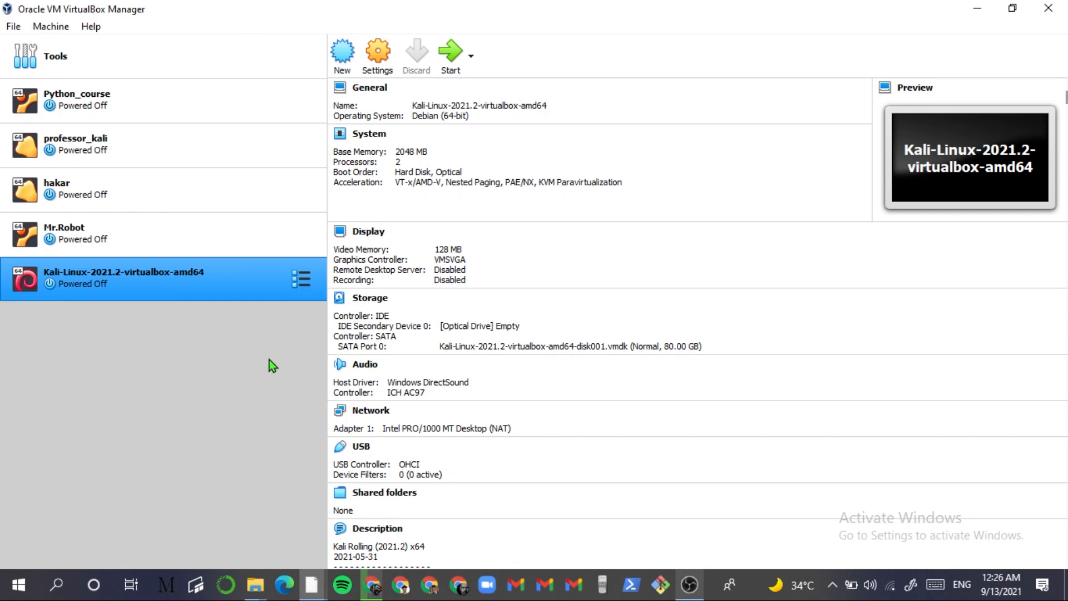
- Start the Kali VM, boot Kali GNU/Linux from GRUB at once, and dismiss the auto-capture notice
double_click(188, 276)
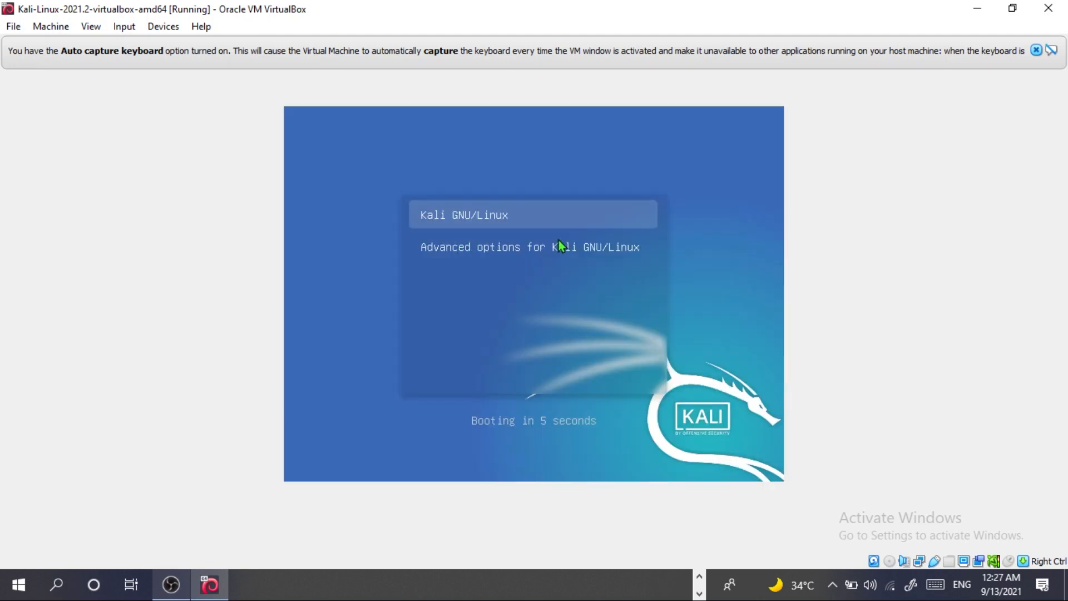
key(Return)
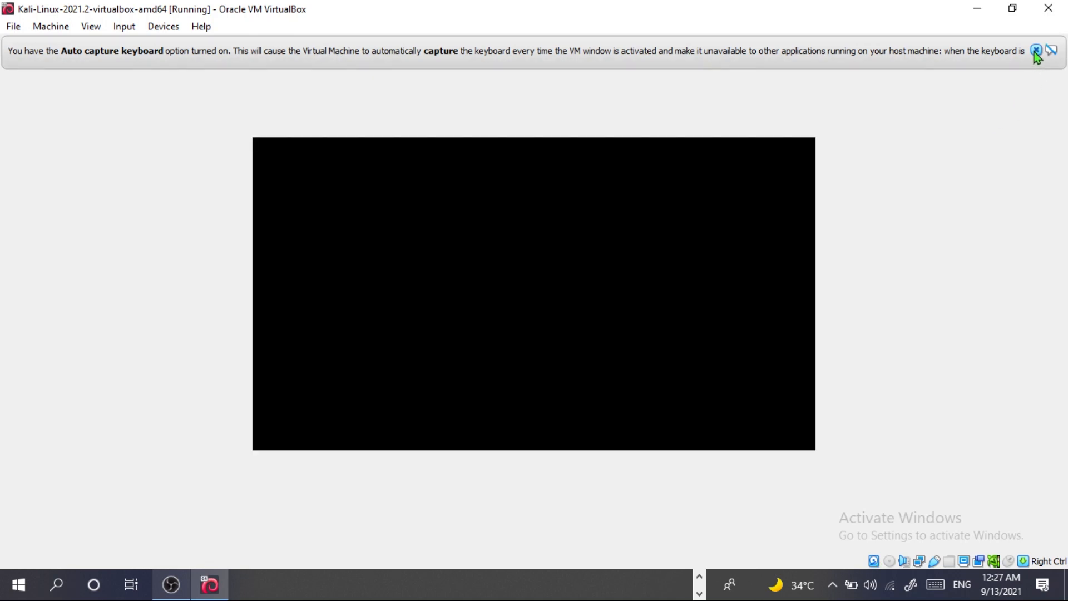
click(1036, 50)
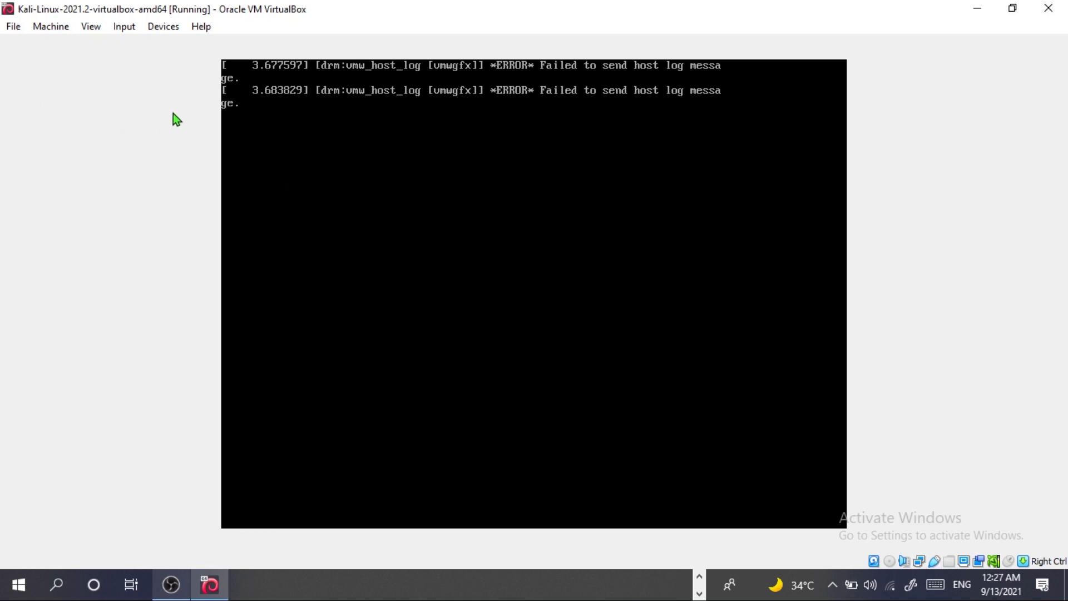
click(99, 31)
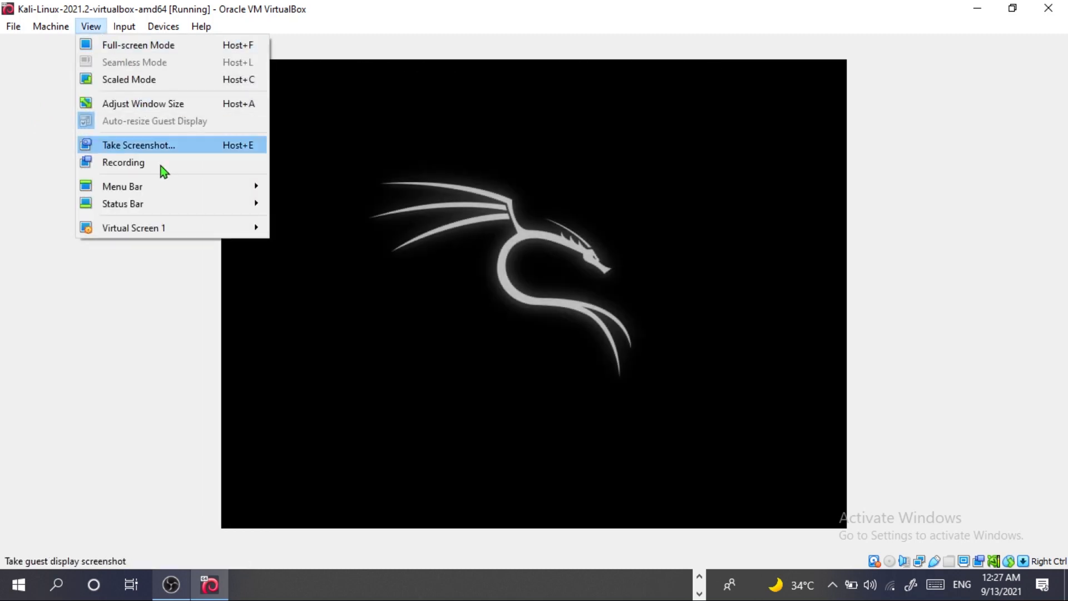
mouse_move(169, 231)
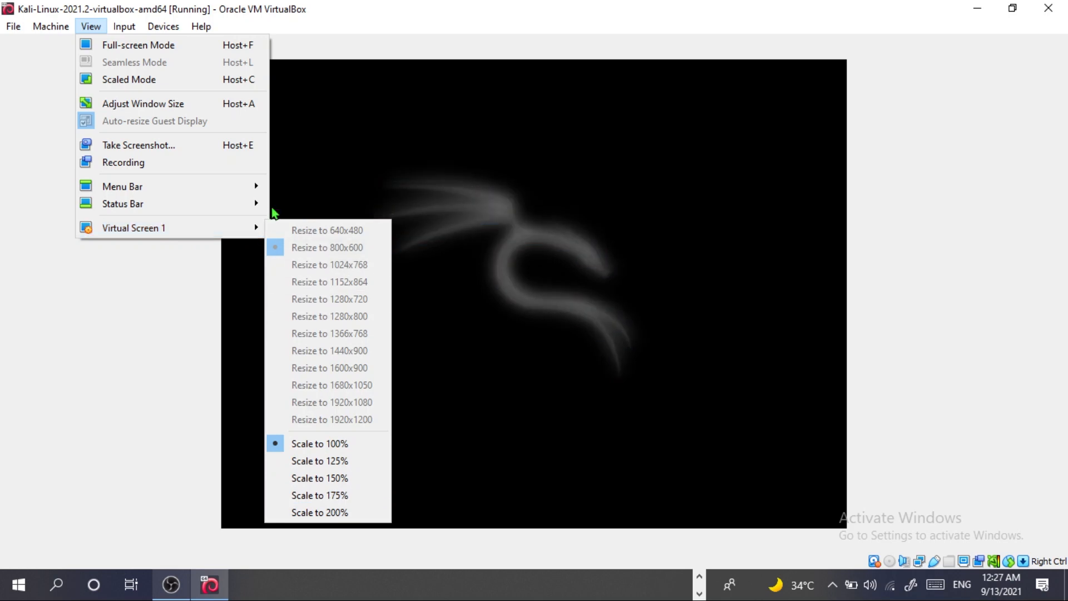
click(343, 41)
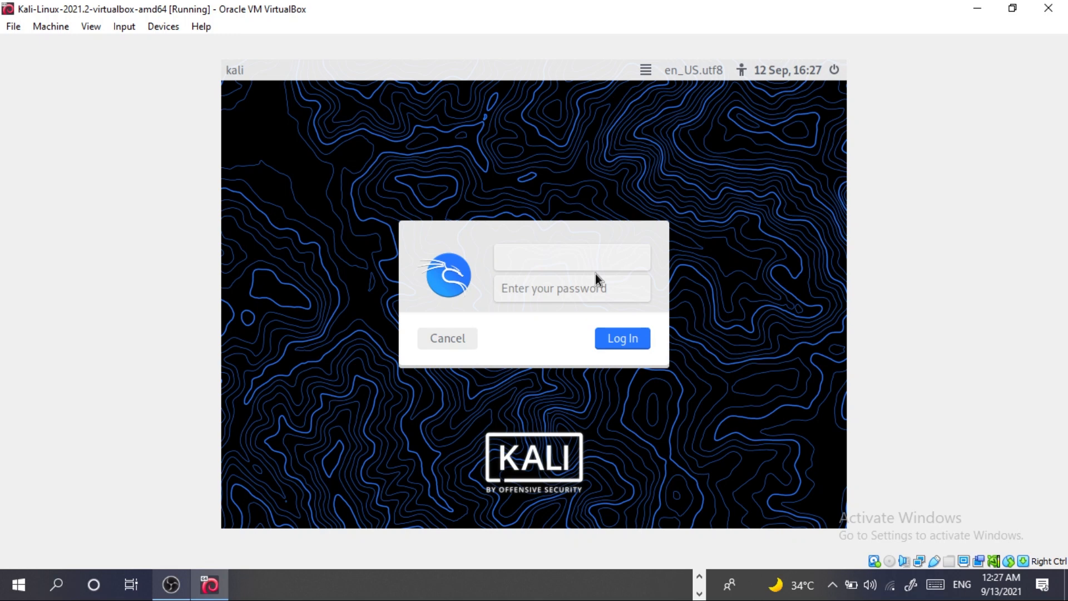
- Log in to Kali with the default username and its password
text(kali)
click(626, 282)
text(kali)
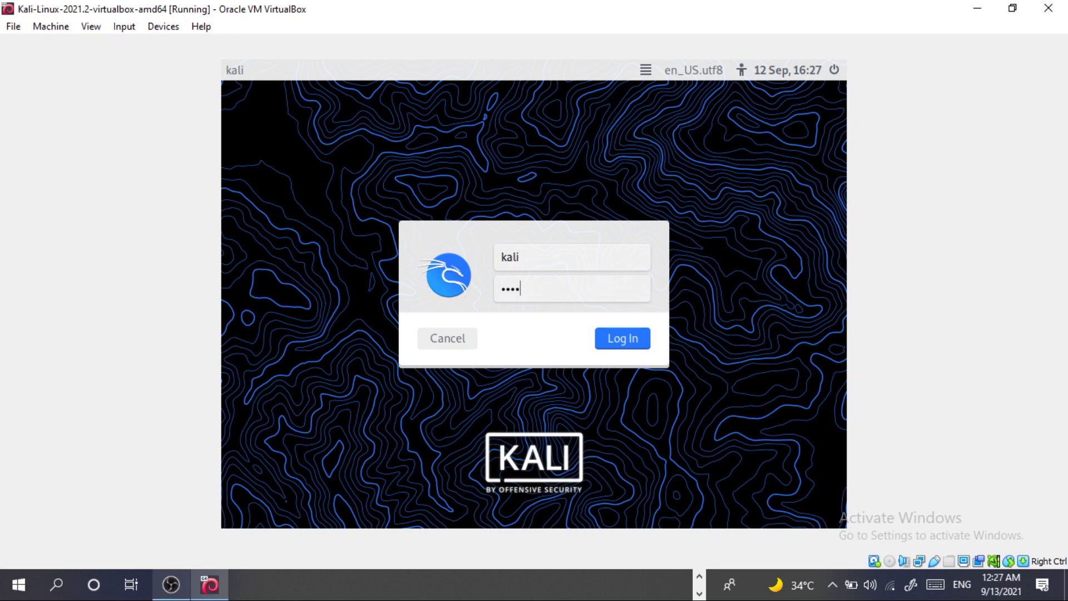
key(Return)
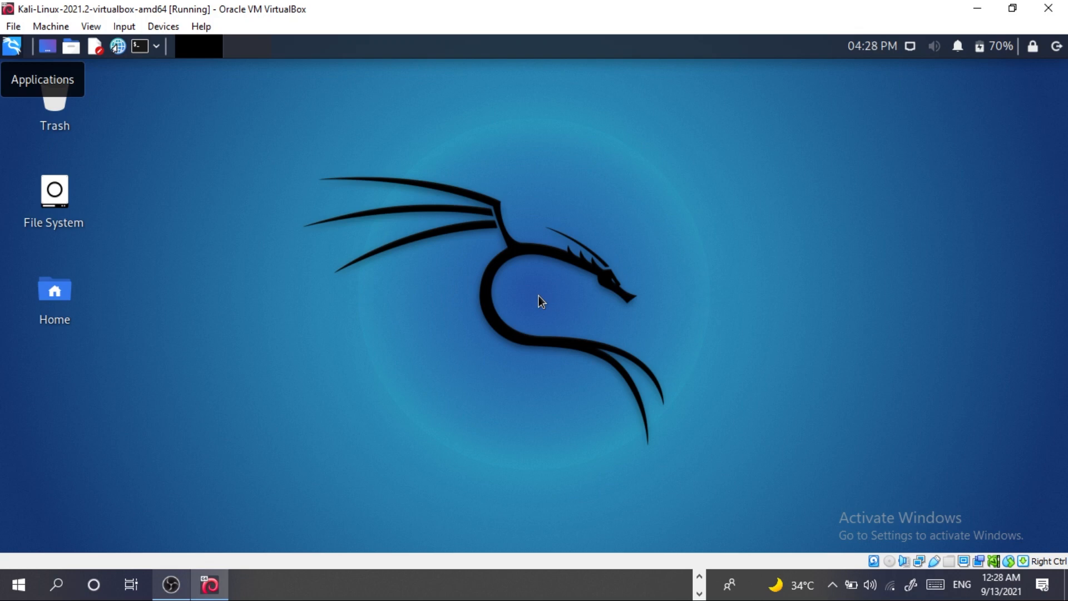
key(Control_R+f)
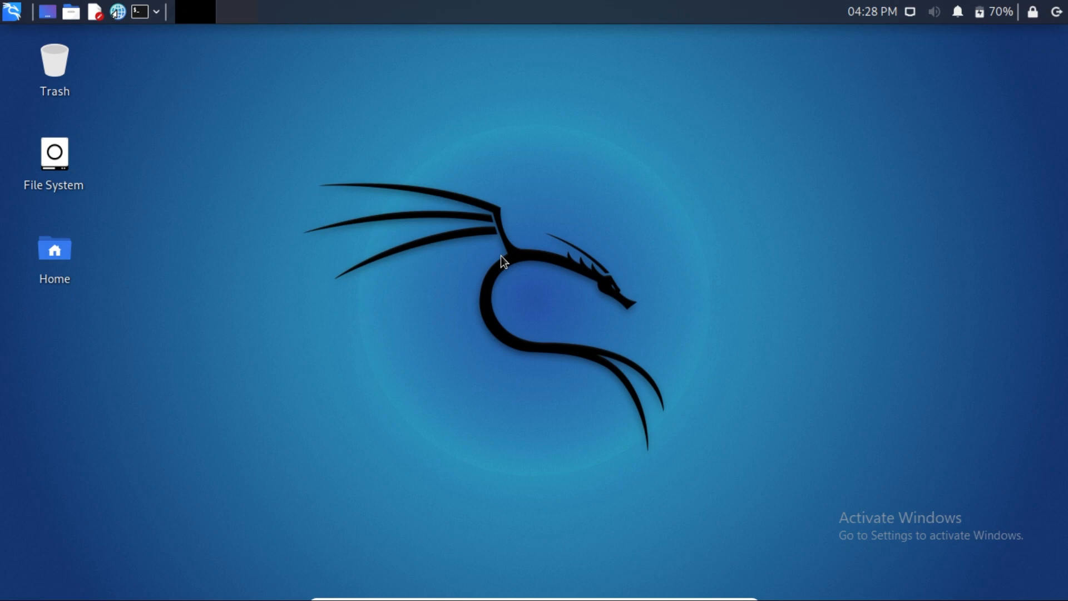
key(Control_R+f)
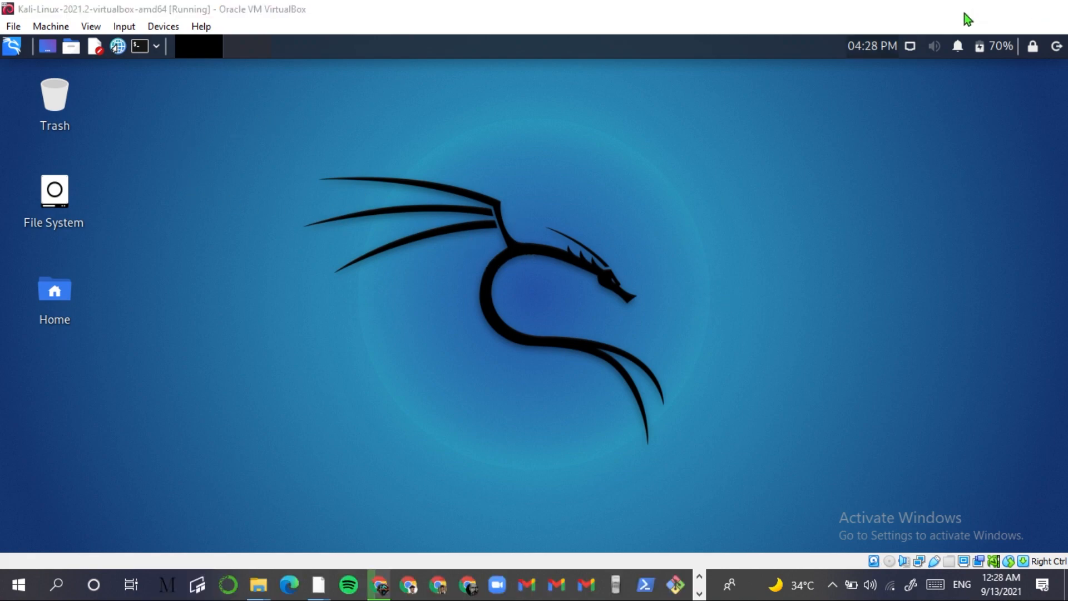
click(975, 10)
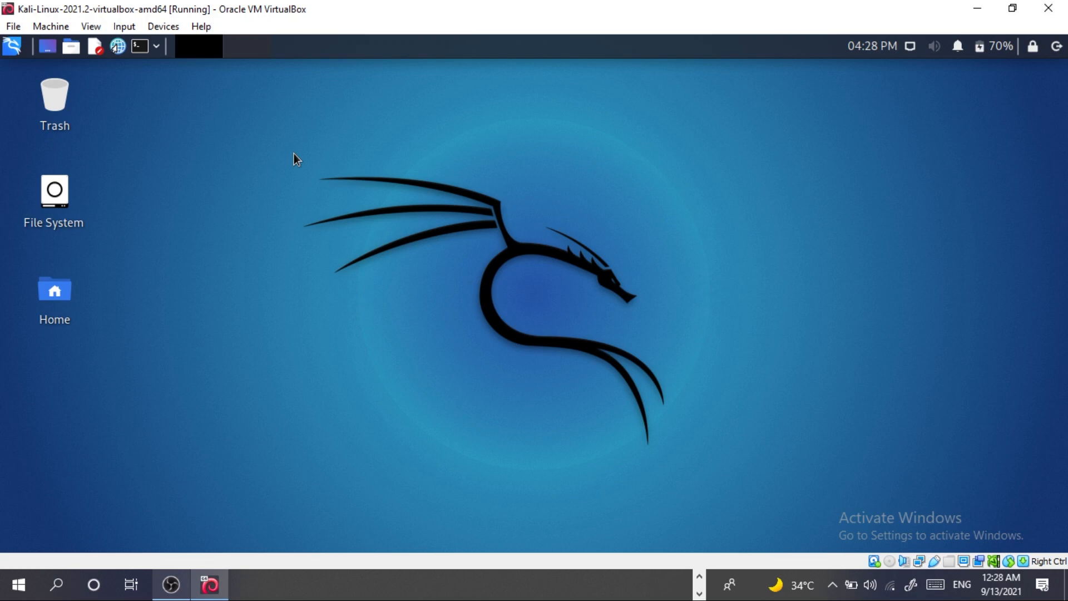
key(ctrl+alt+t)
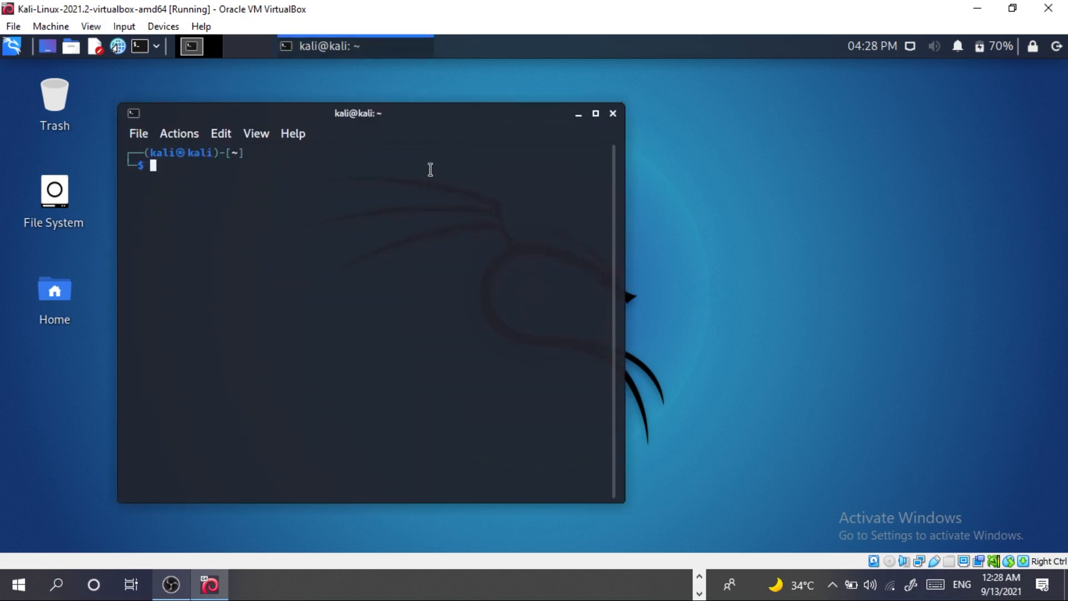
- Run echo hi there!! in the Kali terminal
text(echo)
text(hi there!!)
key(Return)
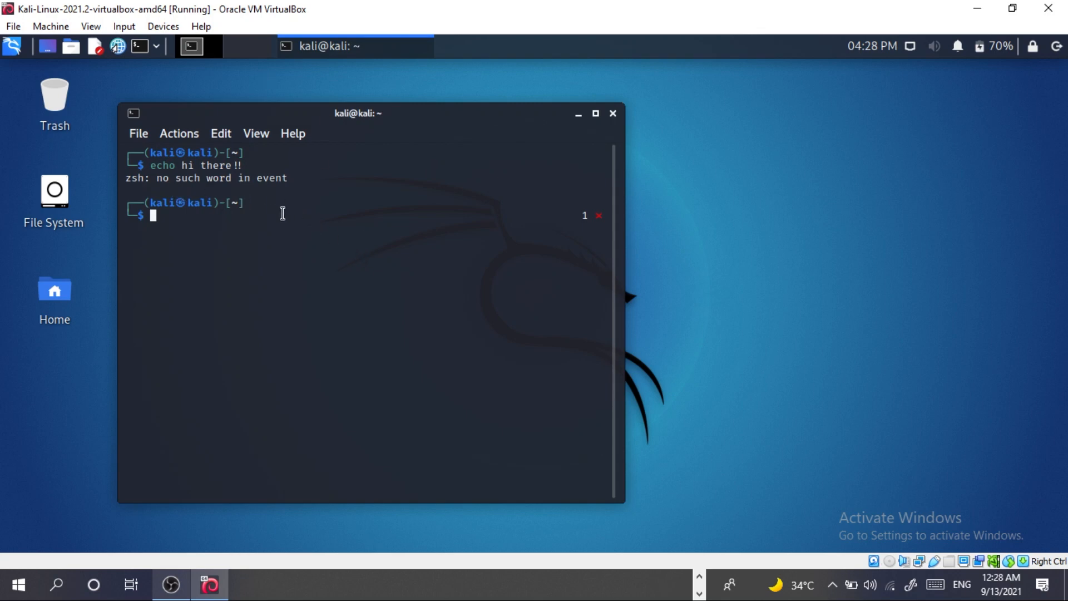
- Rerun the command as echo "hi there" with quotes so it prints hi there
key(Up)
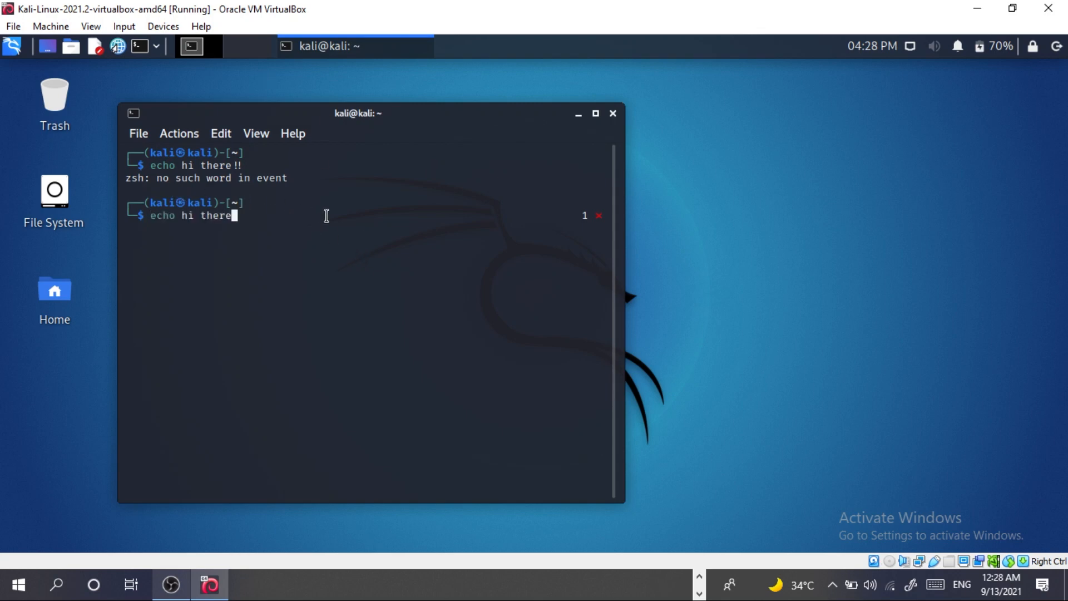
text(")
key(Left)
key(Left)
key(Left)
key(Left)
key(Left)
key(Left)
key(Left)
key(Left)
key(Left)
text(")
key(Return)
- Close the Kali terminal window
right_click(327, 216)
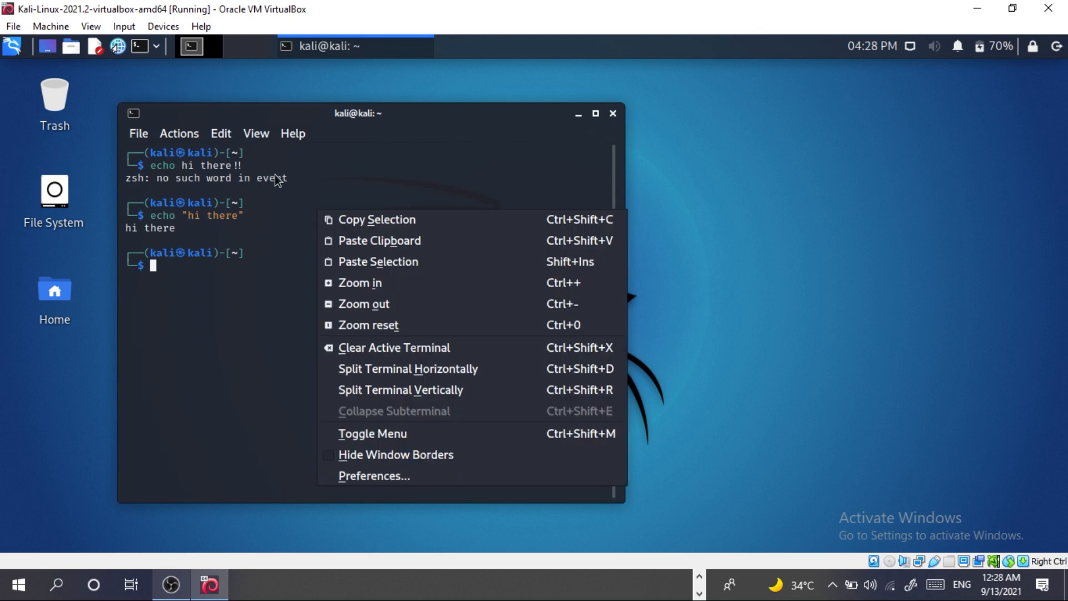
click(266, 217)
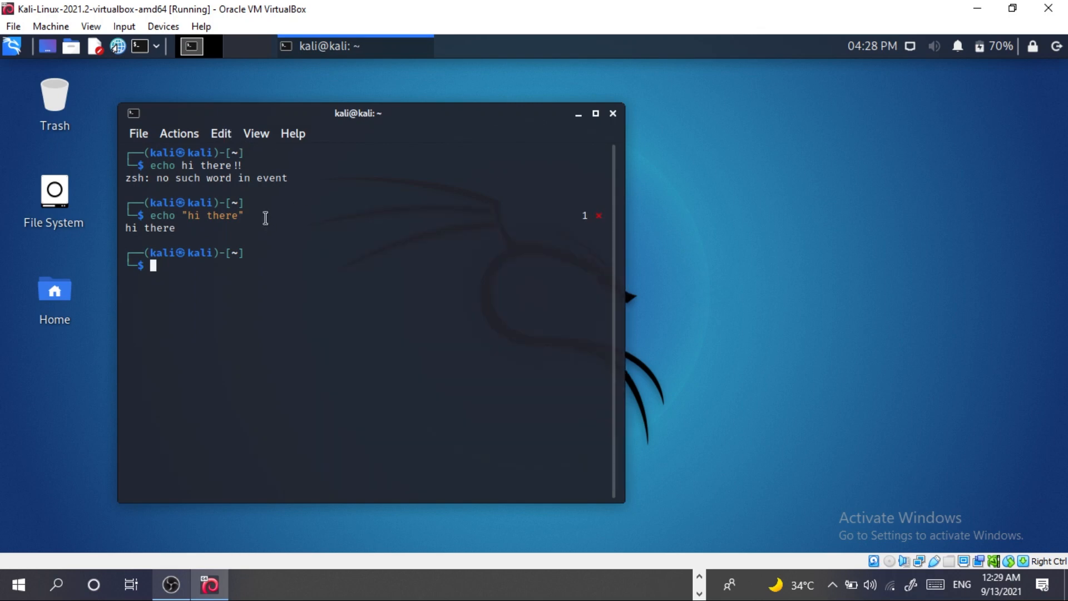
click(613, 114)
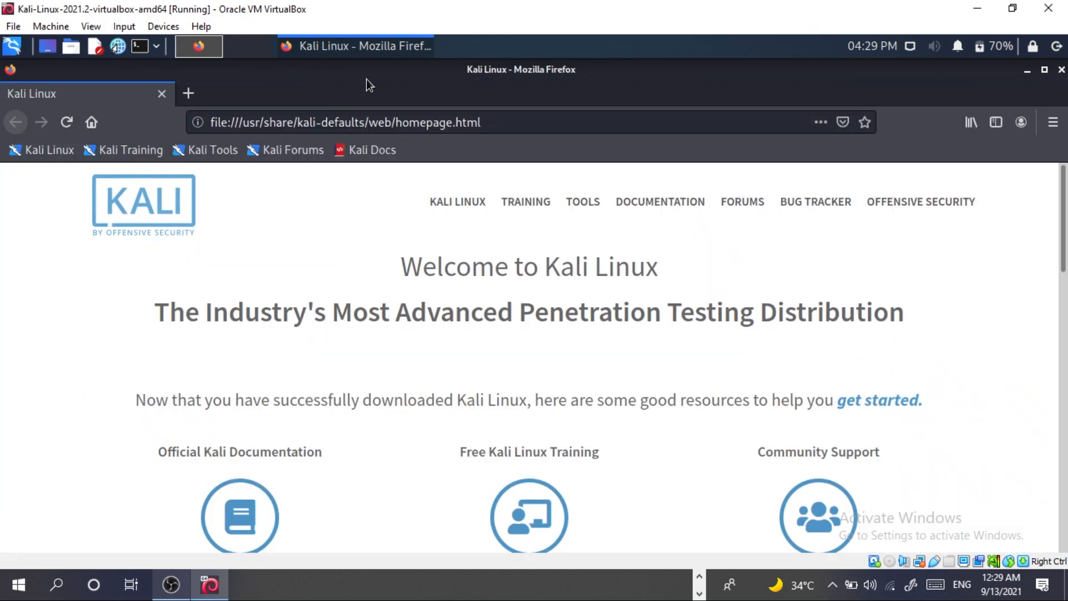
- Load YouTube in a new Firefox tab from the top-site tile
click(189, 94)
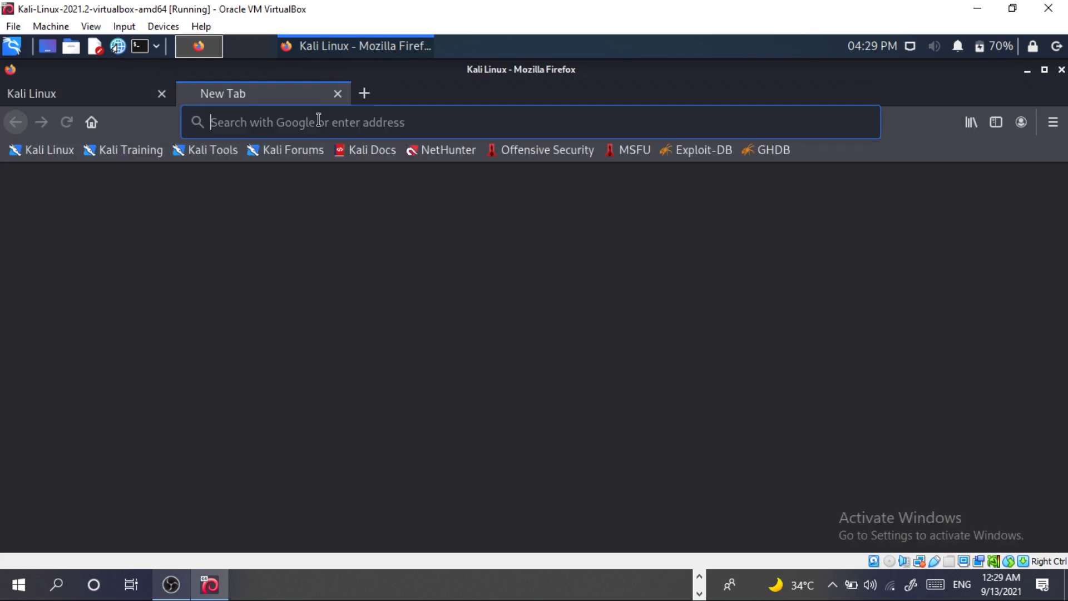
text(y)
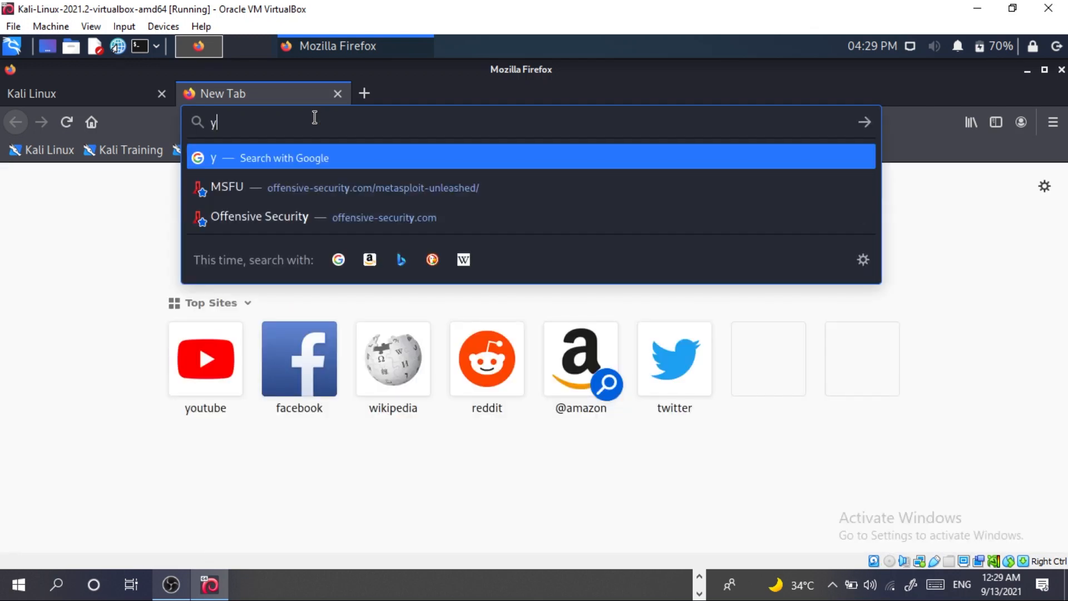
click(204, 367)
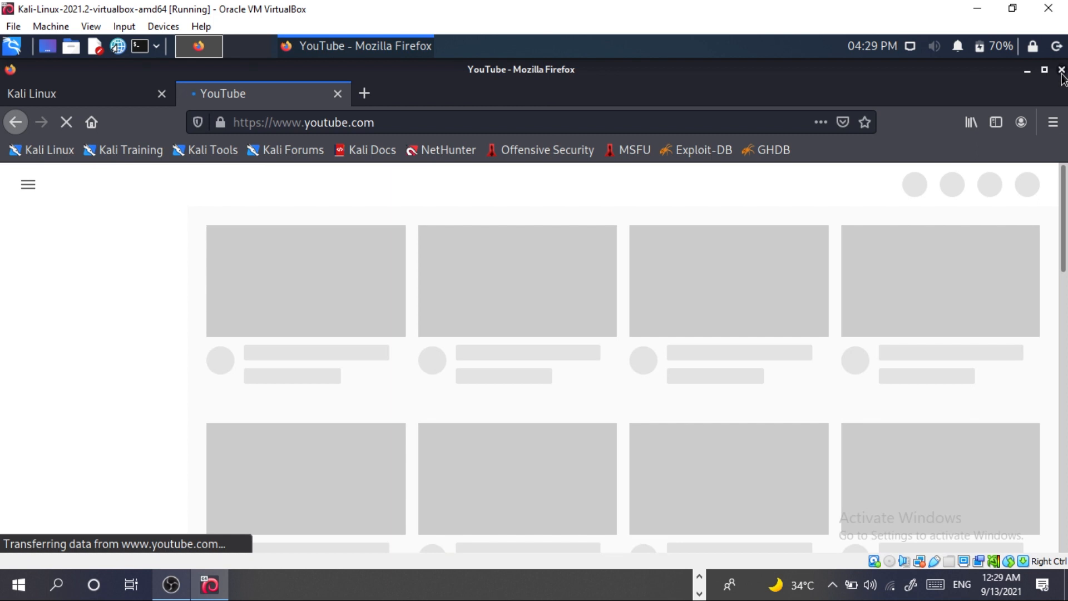
- Quit Firefox, confirming that both tabs are closed
click(1060, 71)
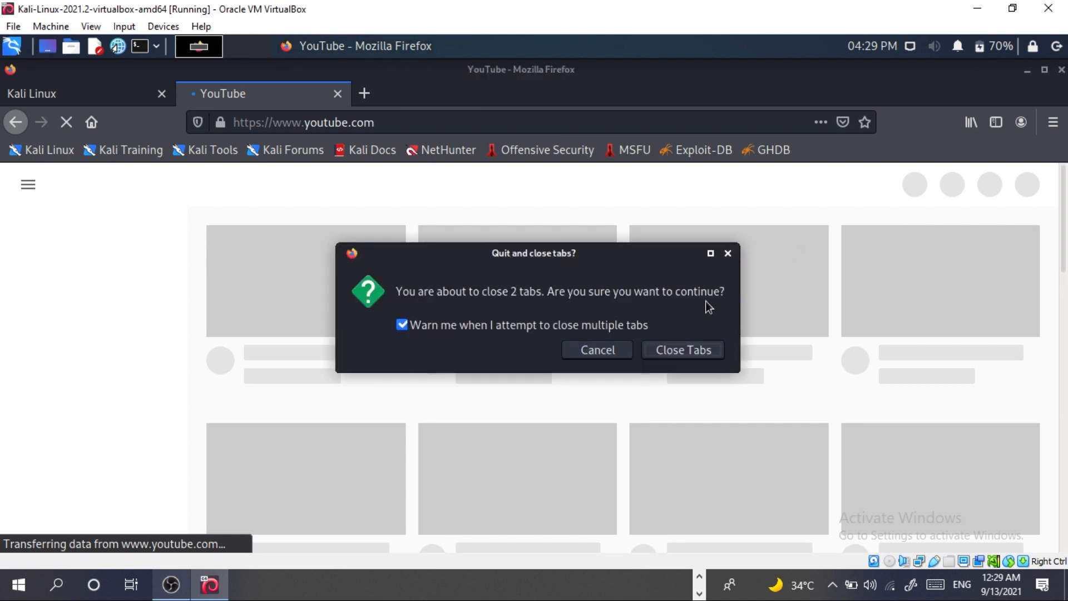
click(623, 351)
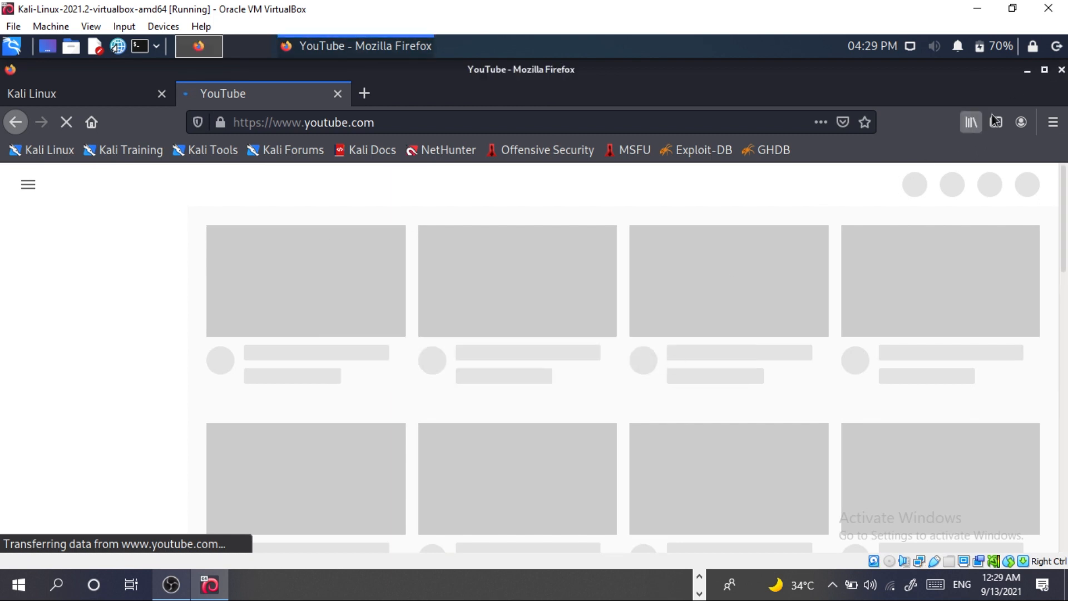
click(1060, 71)
click(707, 350)
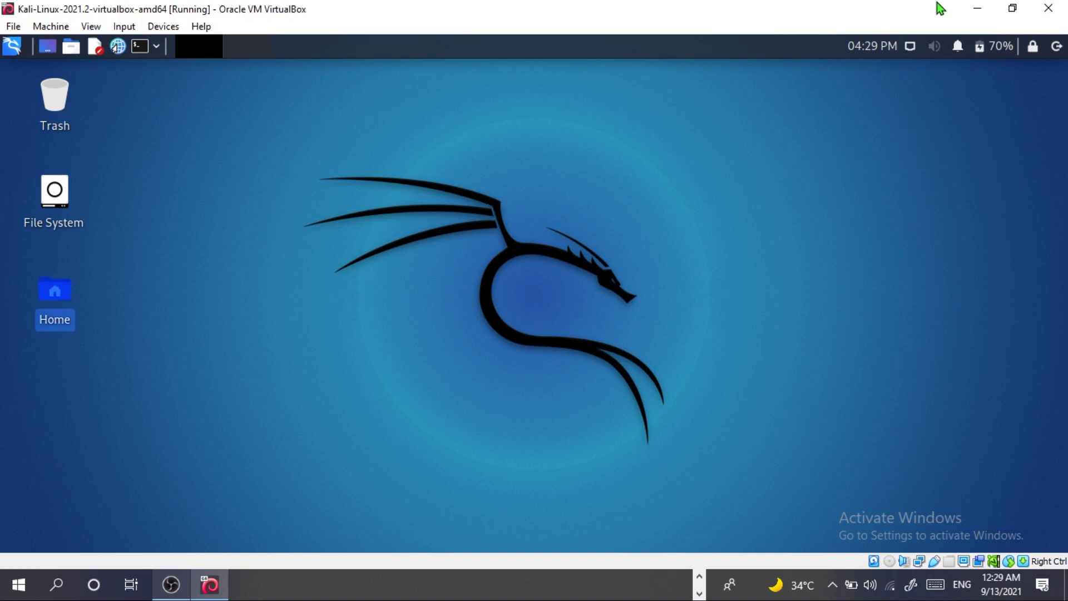
- Minimize the Kali VM and review its settings in VirtualBox Manager without changes
click(977, 8)
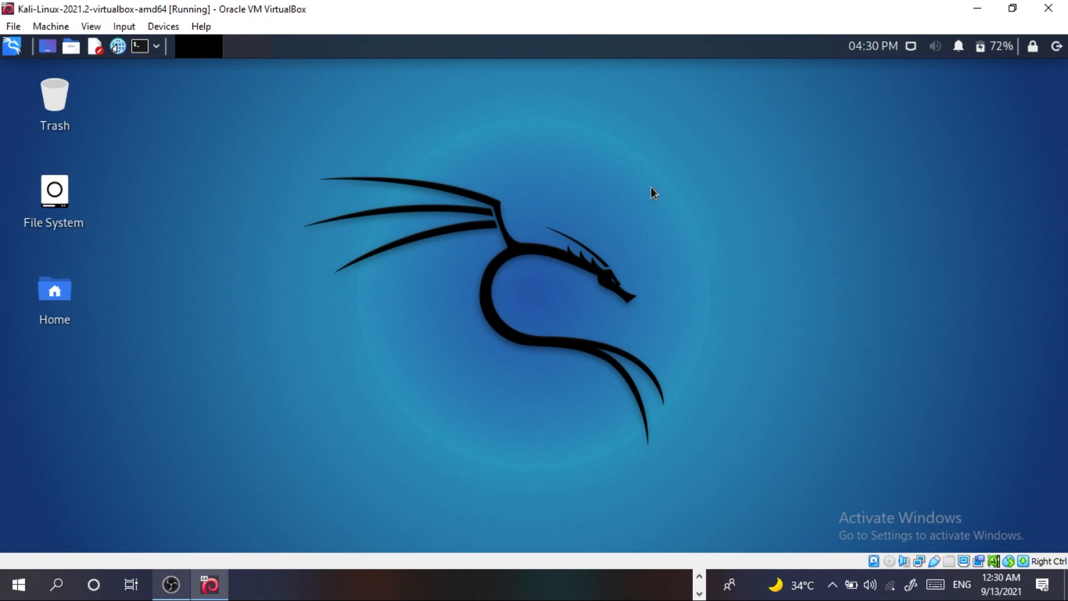
click(977, 8)
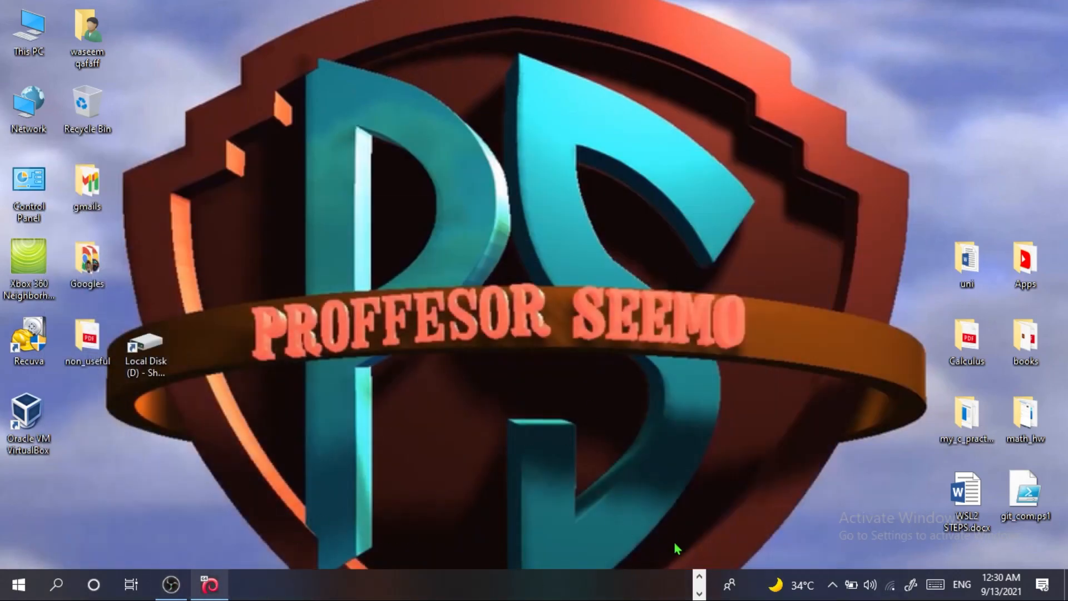
click(699, 576)
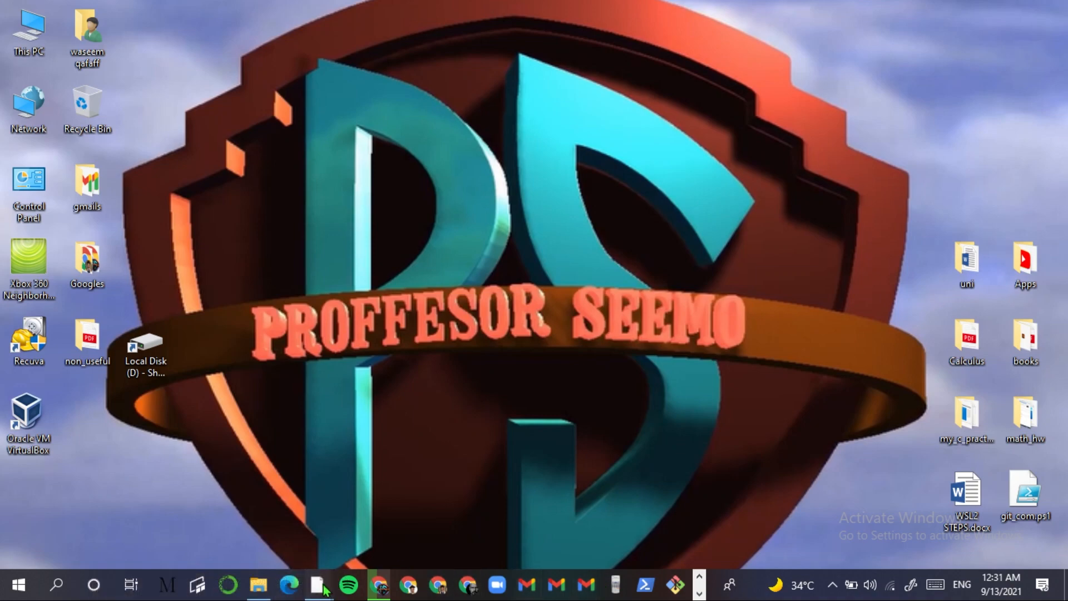
mouse_move(323, 588)
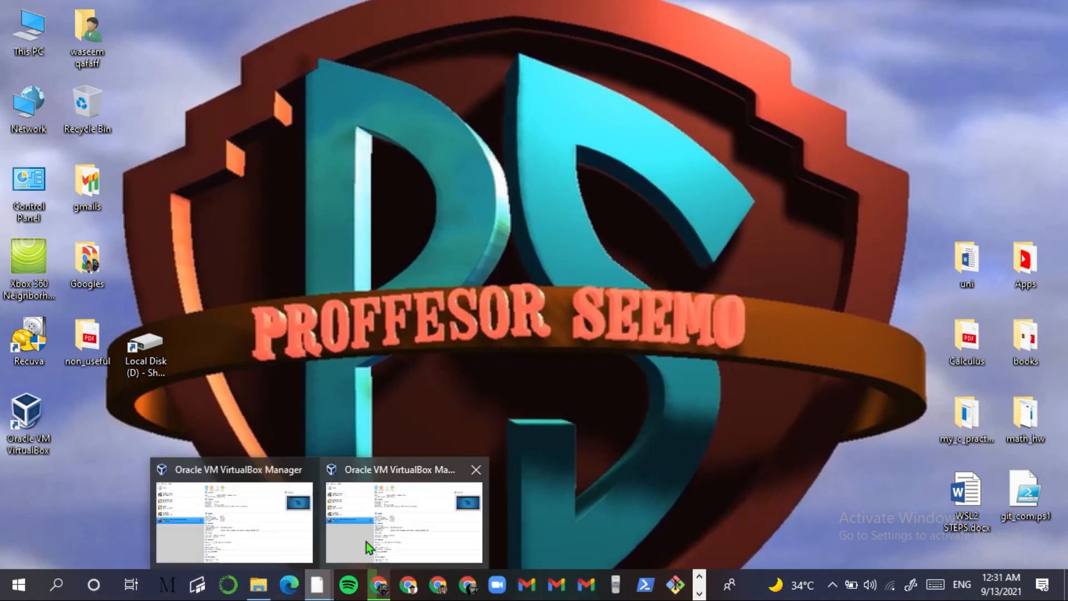
click(395, 516)
right_click(225, 276)
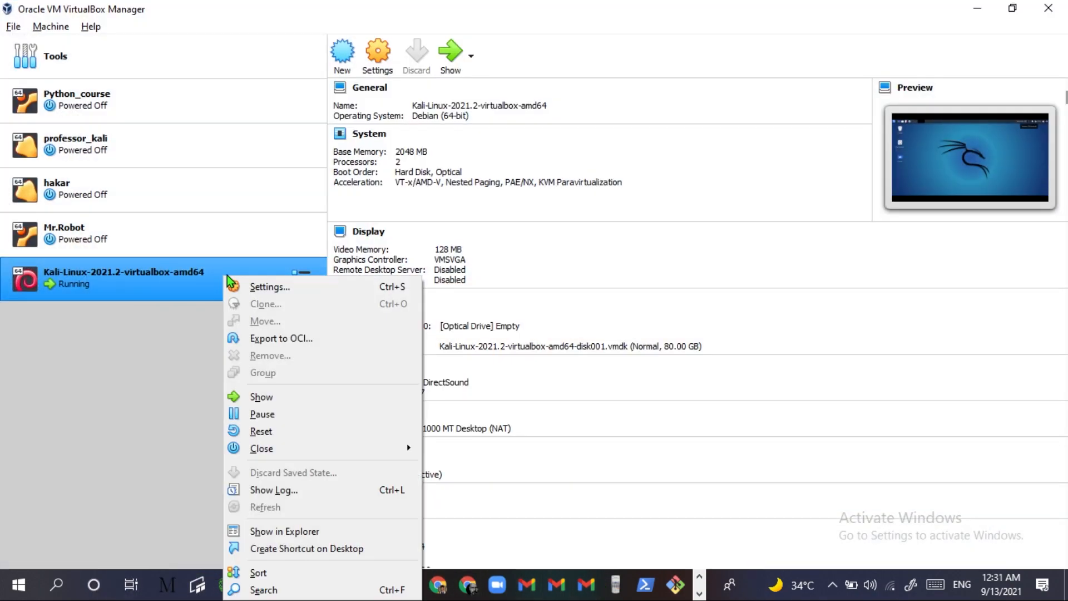
click(258, 288)
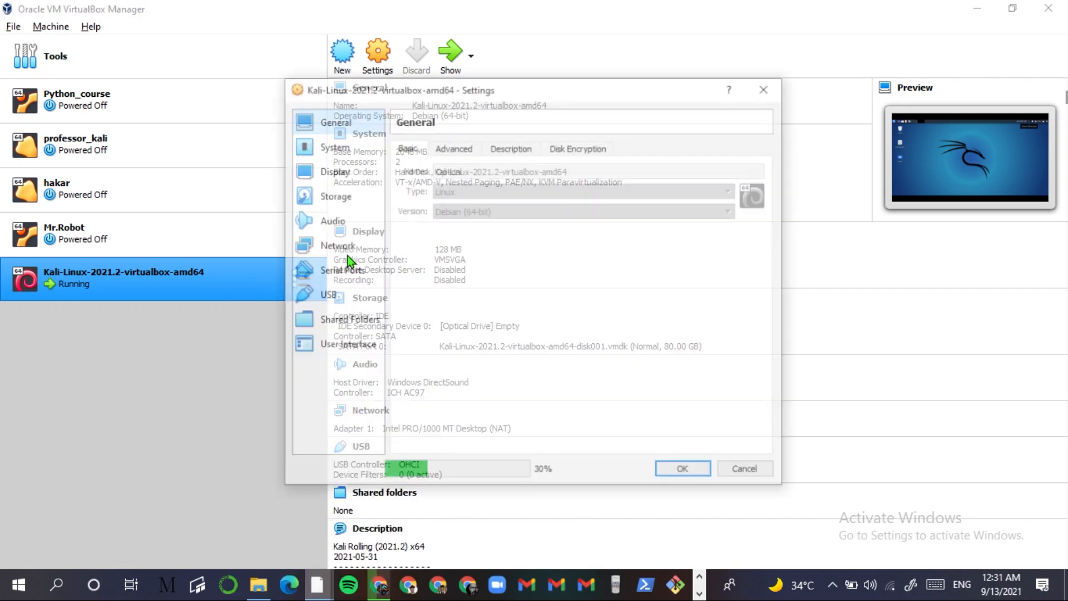
click(685, 471)
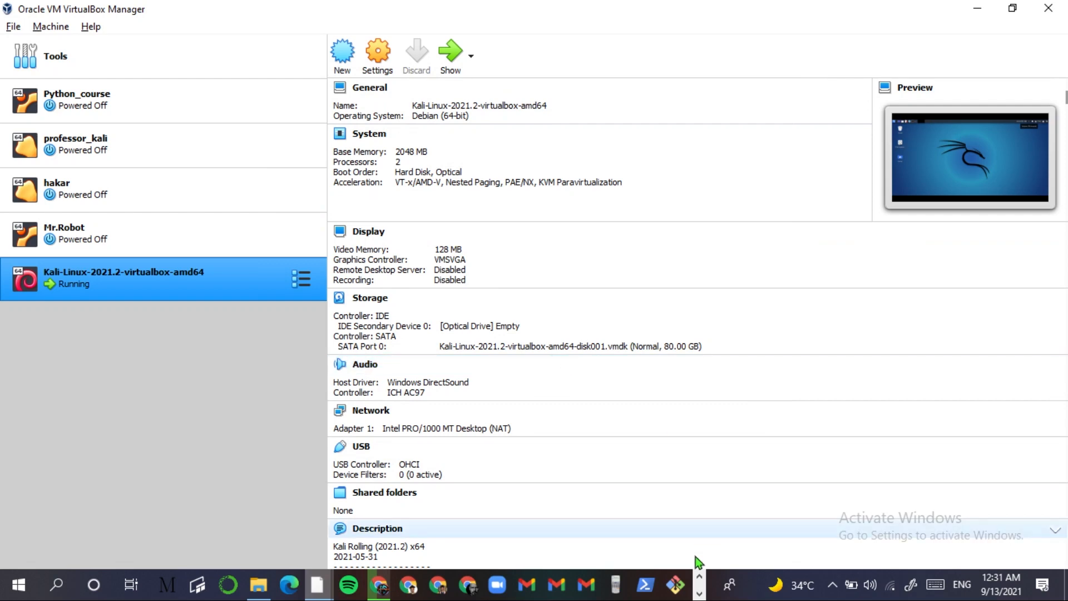
- Return to the Kali VM window and choose Power off the machine
click(699, 593)
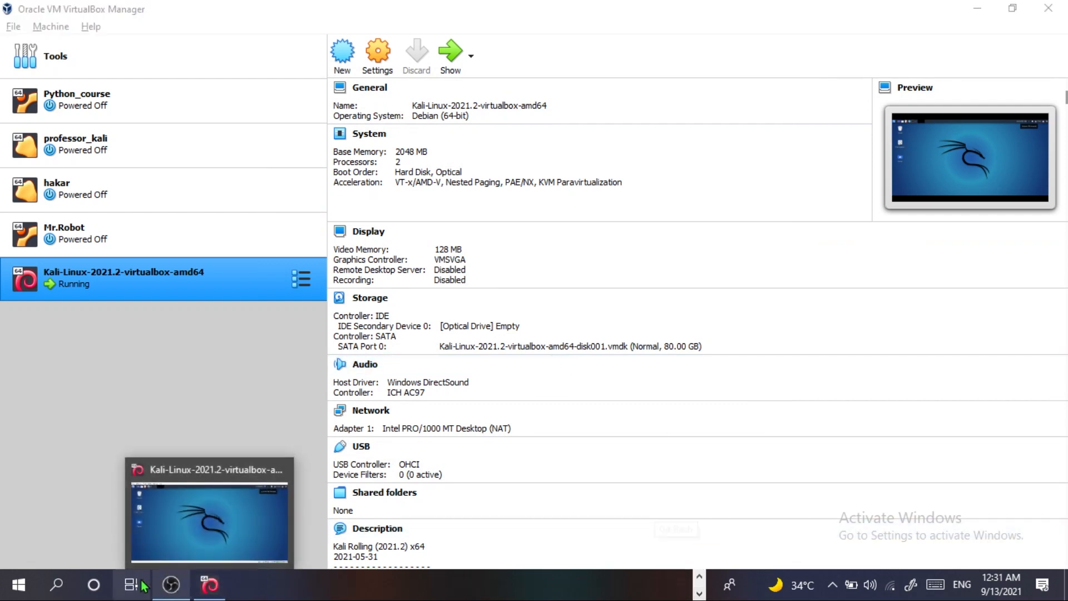
click(210, 585)
click(1048, 8)
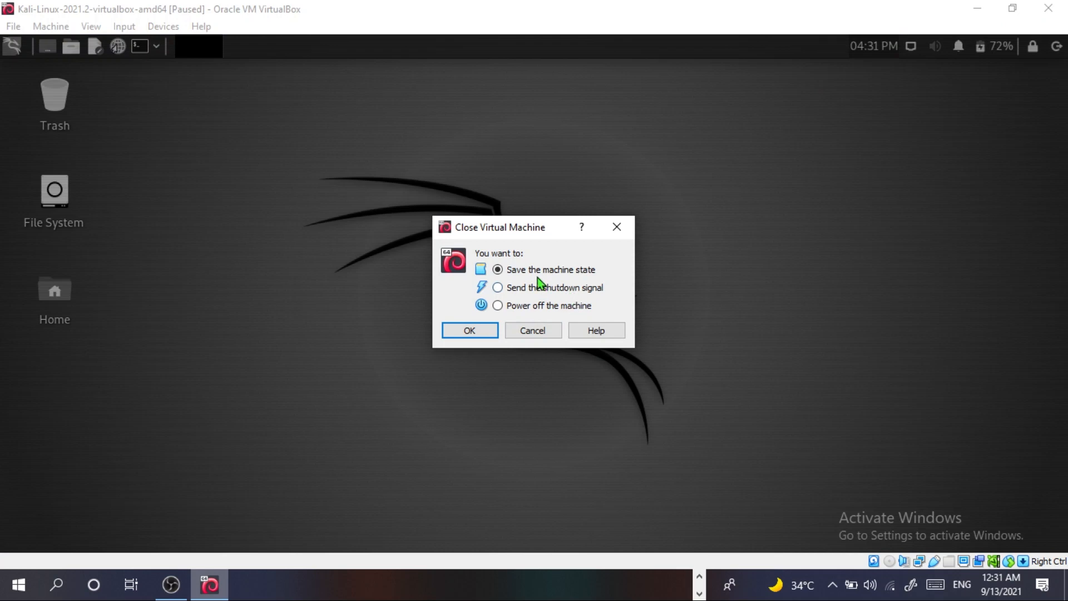
click(506, 309)
click(474, 331)
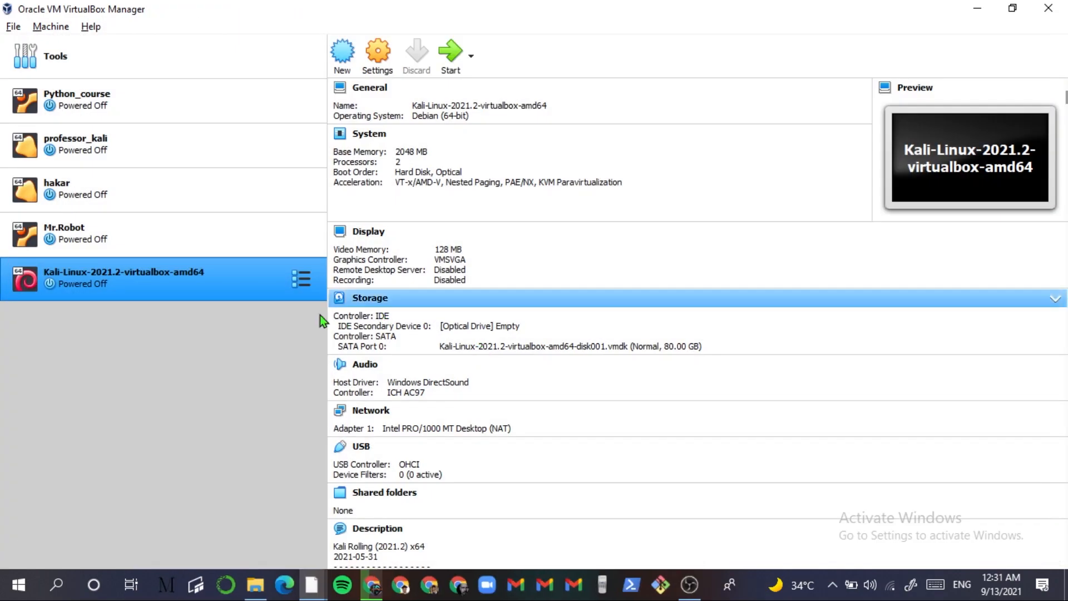
- Rename the Kali VM to youtube_kali in its settings, then start it
right_click(240, 299)
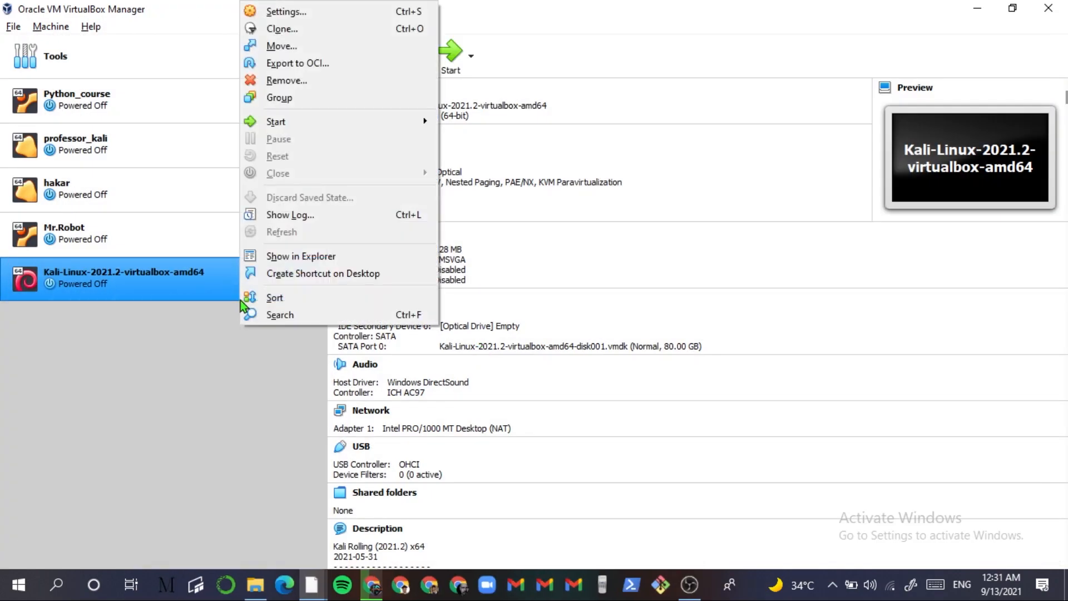
click(299, 12)
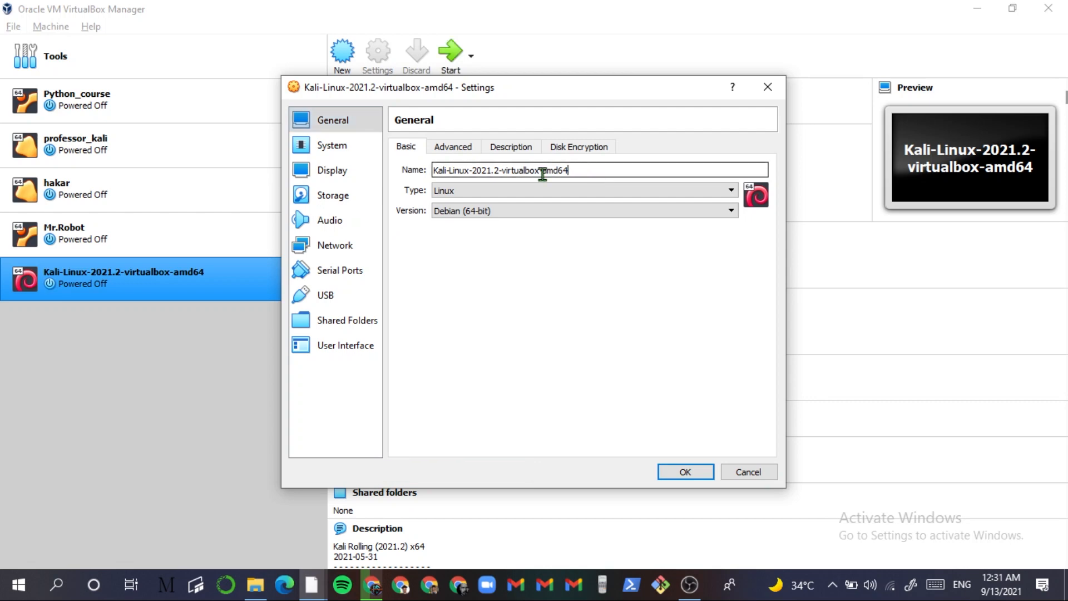
text(yout)
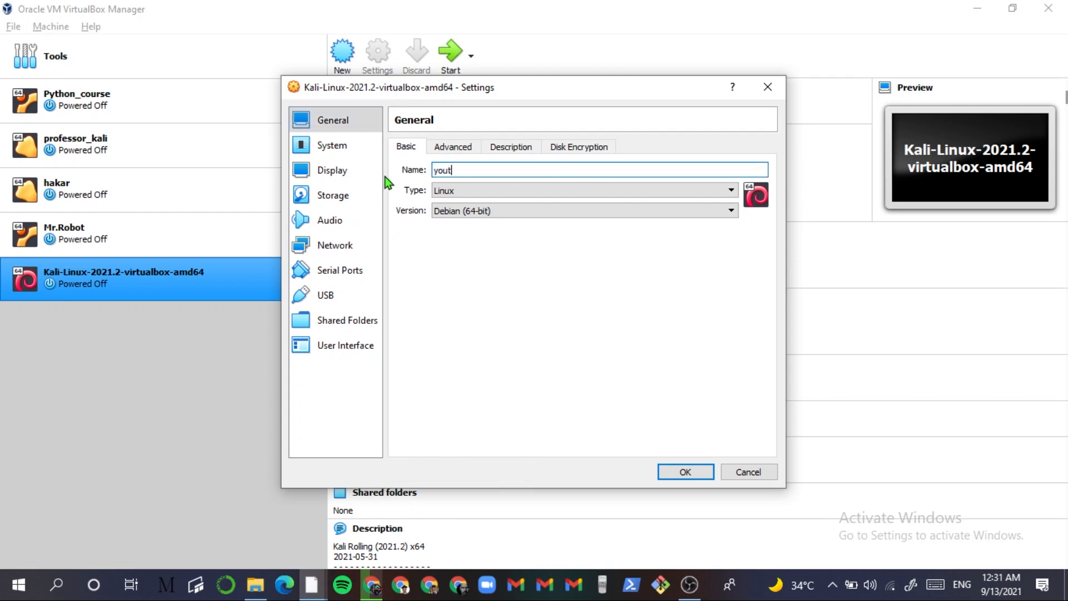
text(ube_kali)
key(Return)
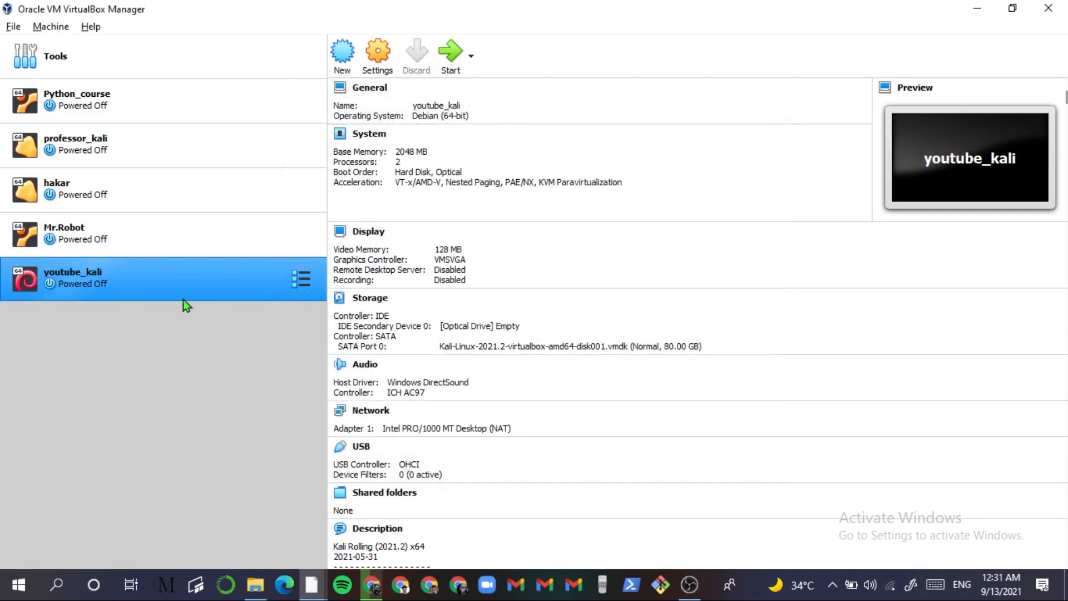
double_click(125, 281)
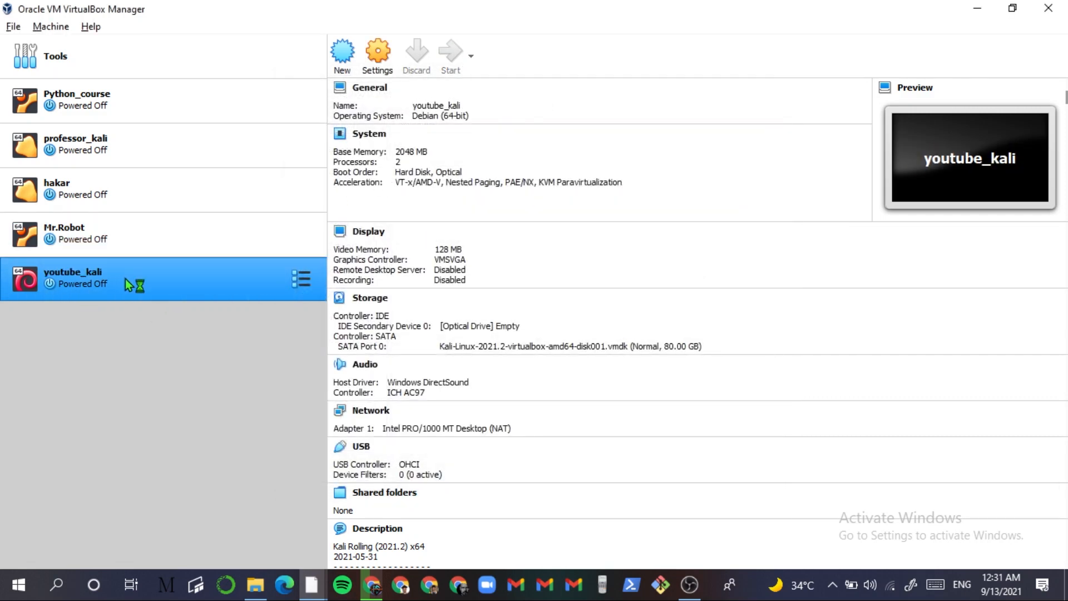